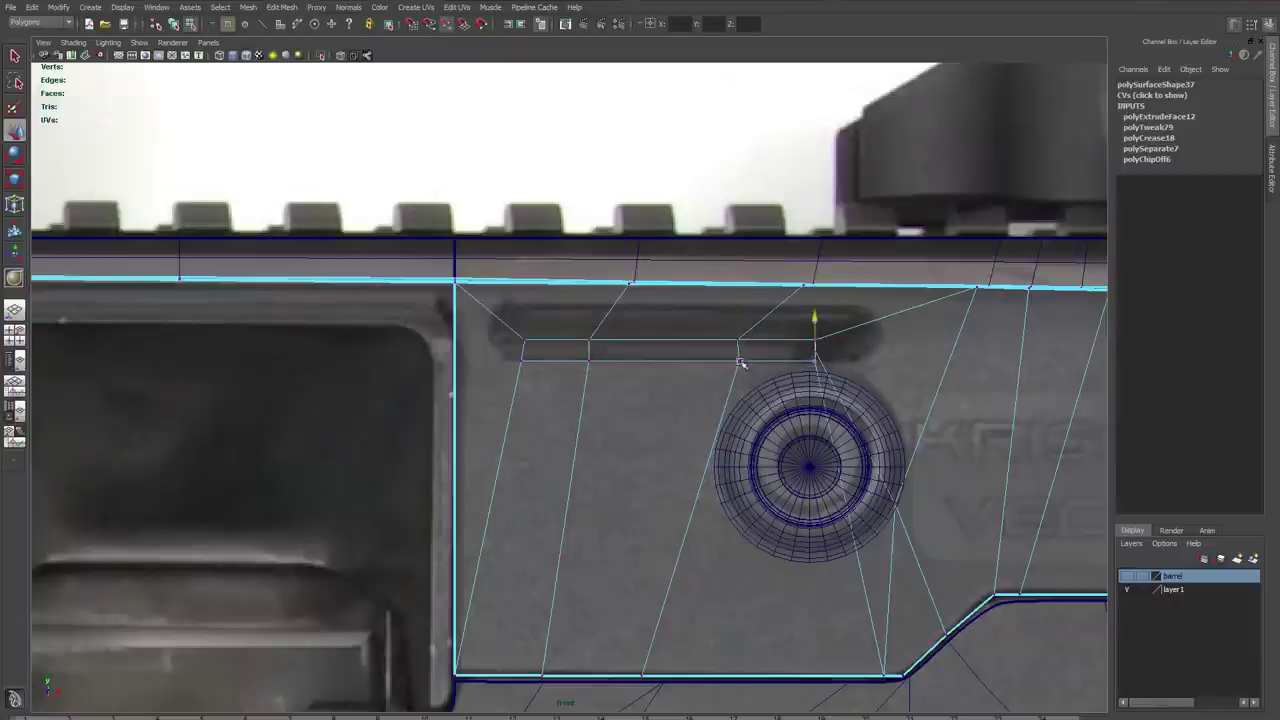
Select the slot's outline edges and crease them, previewing the result with smoothing
key("F11")
left_click_drag(772, 343, 575, 348)
key("ctrl+z")
key("ctrl+z")
key("ctrl+z")
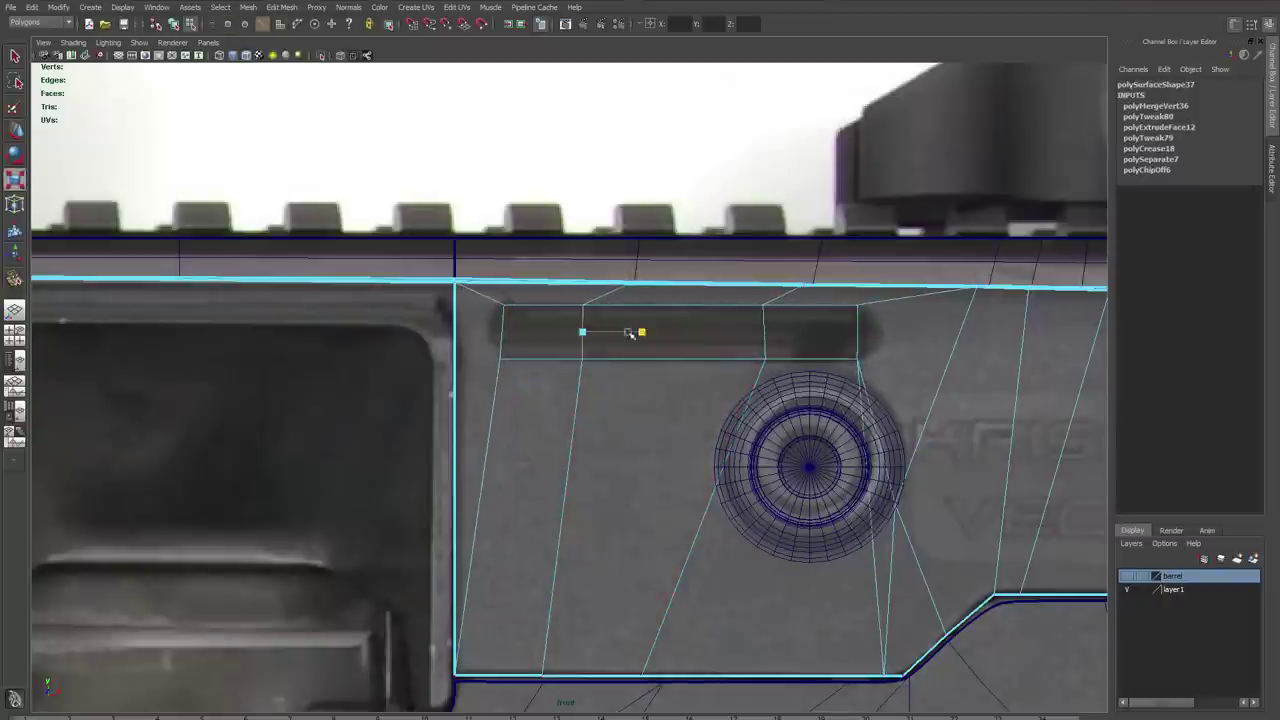
left_click(498, 325)
scroll(490, 315, "up", 2)
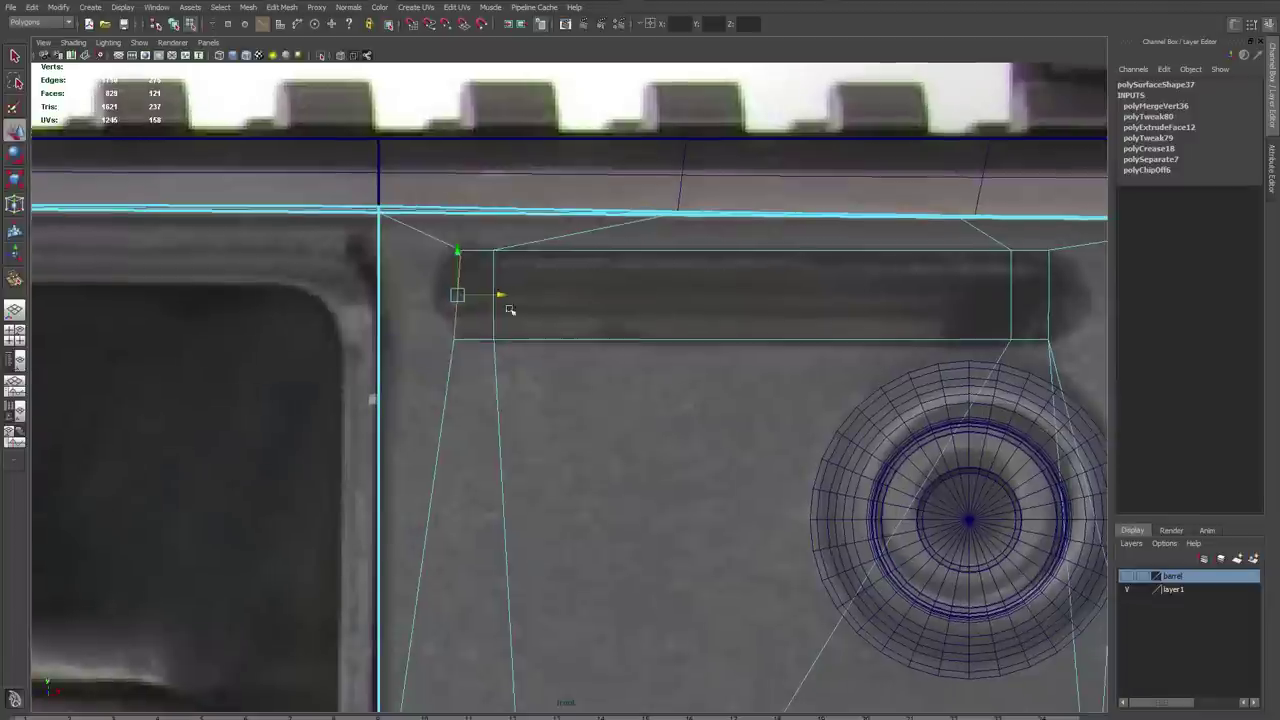
middle_click_drag(617, 365, 680, 300, "alt")
scroll(780, 388, "down", 5)
right_click_drag(551, 360, 410, 365)
middle_click_drag(722, 376, 894, 437)
key("3")
scroll(540, 380, "up", 2)
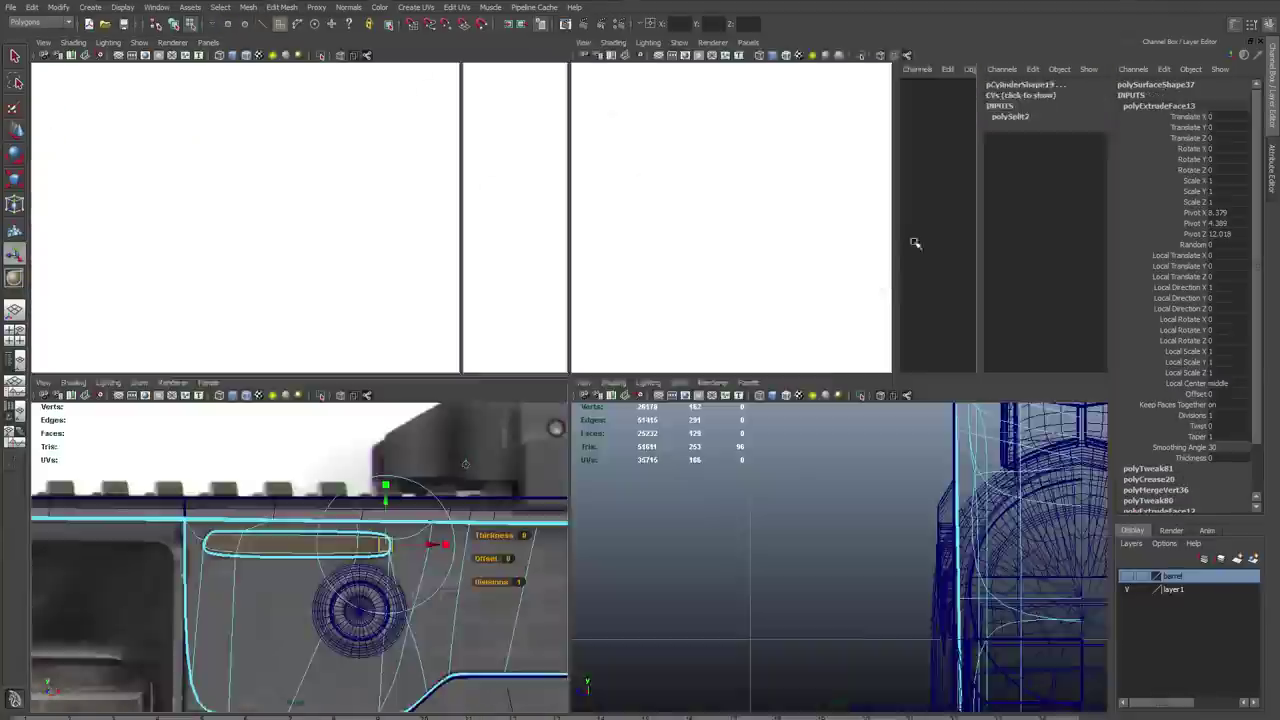
Connect and crease the slot's rounded end edges, then extrude the slot faces
key("space")
left_click(563, 380)
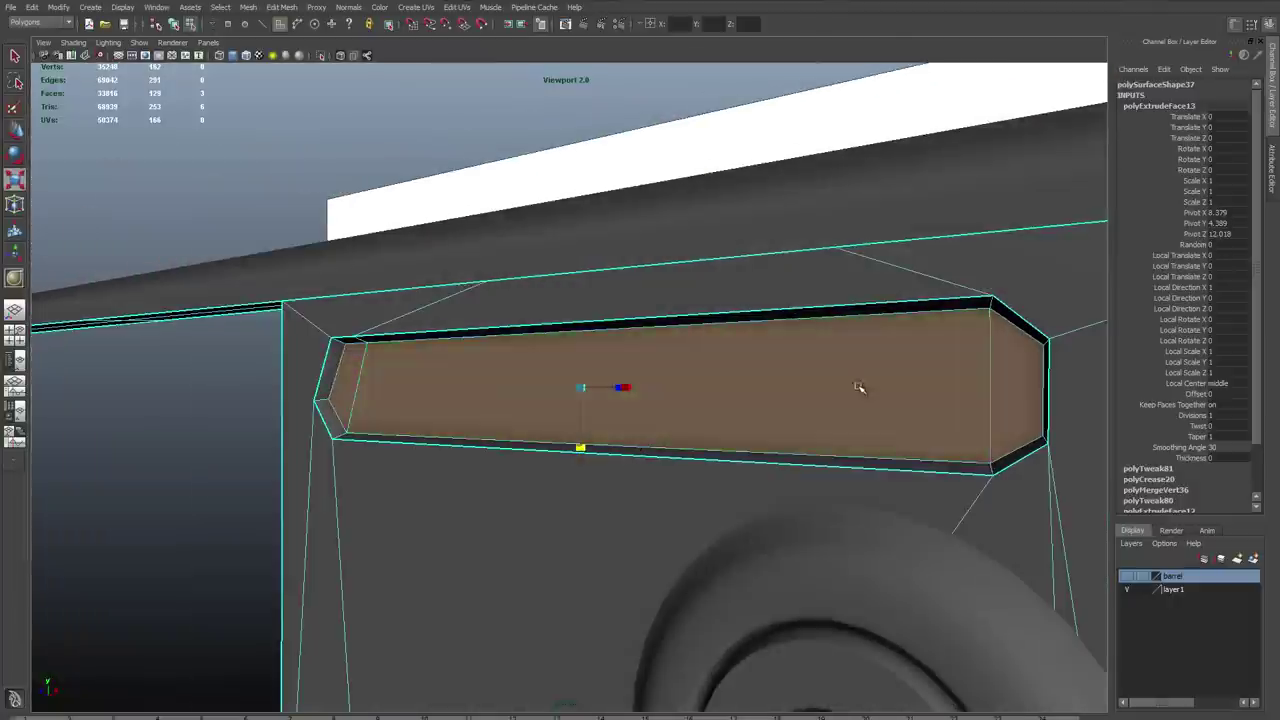
left_click(857, 316)
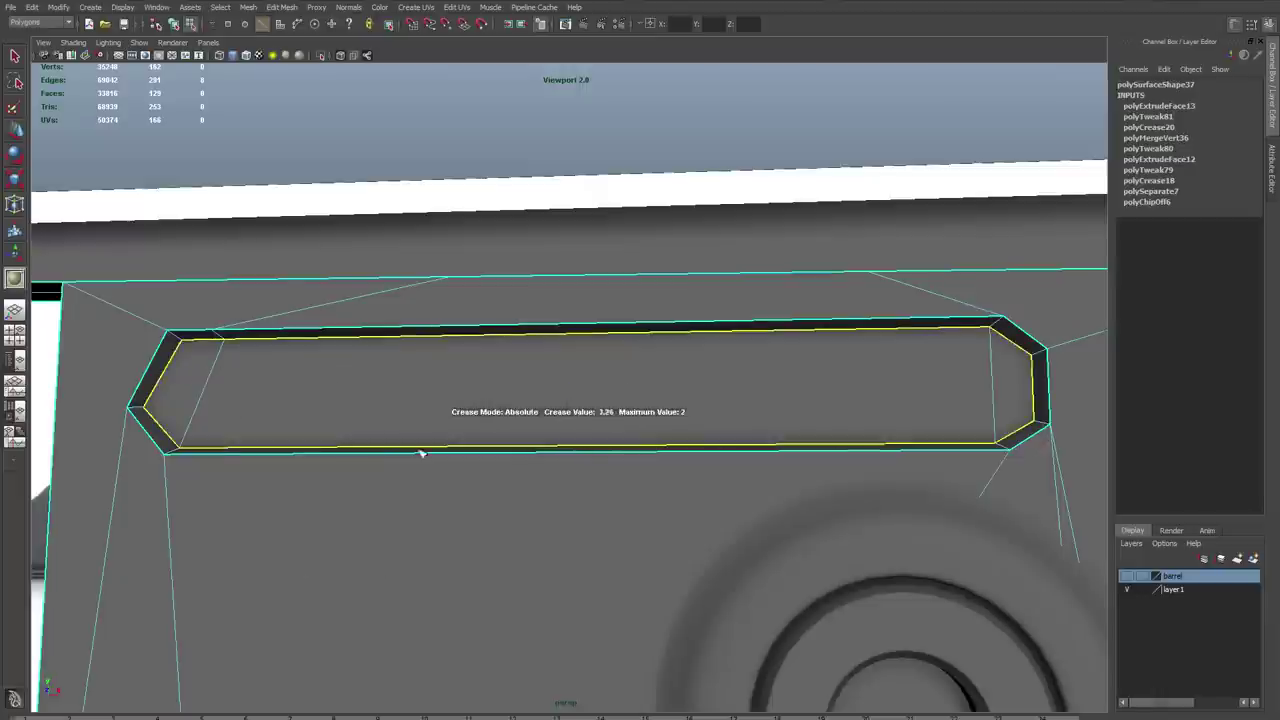
right_click(309, 391, "shift")
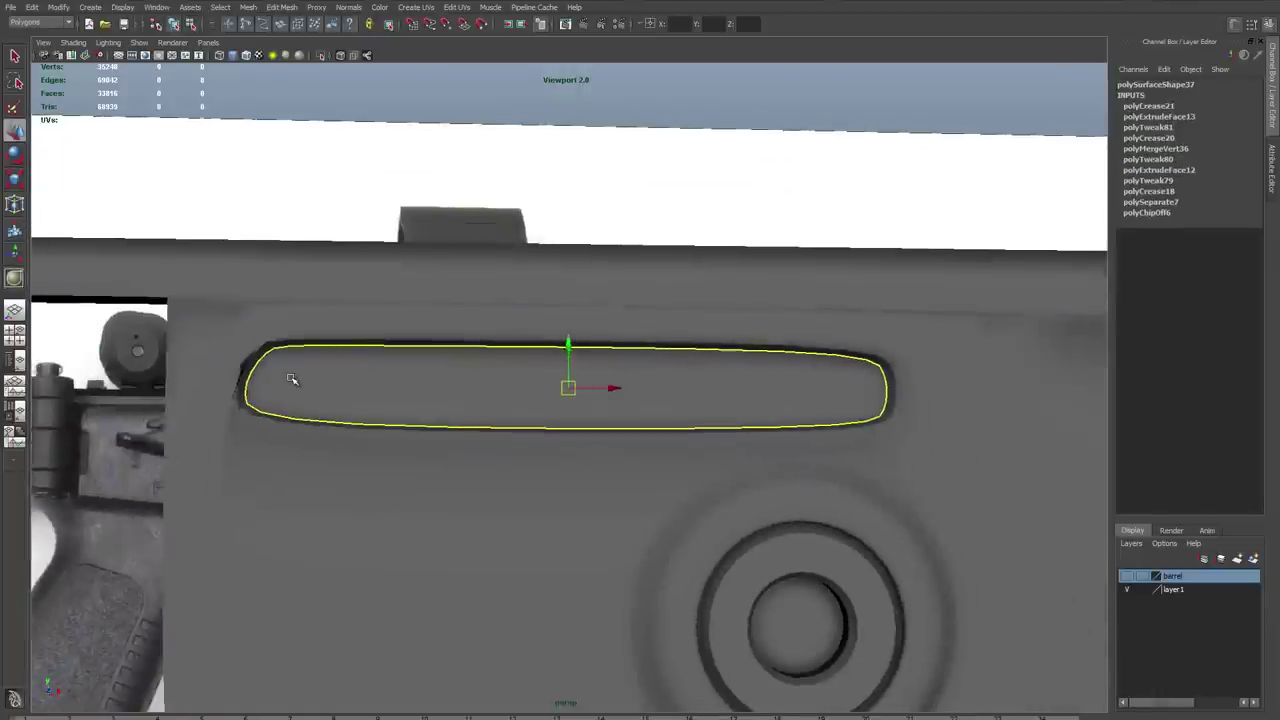
key("space")
key("space")
right_click(371, 430, "shift")
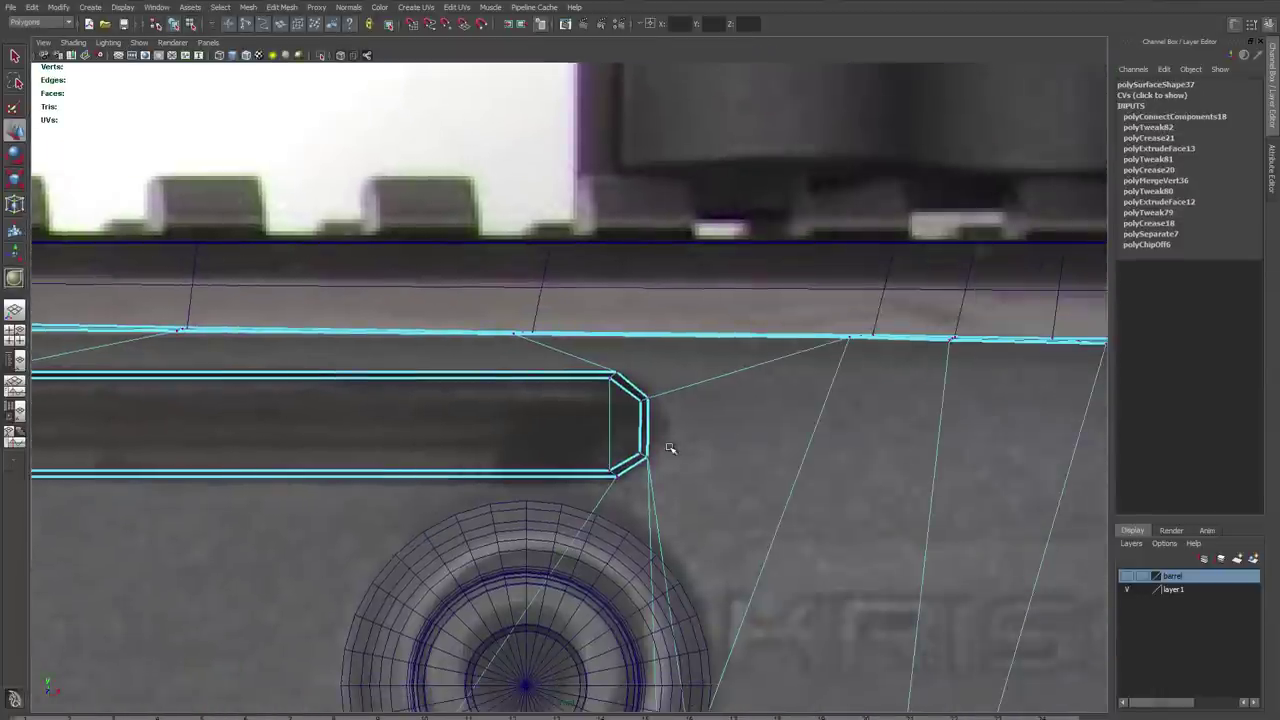
key("3")
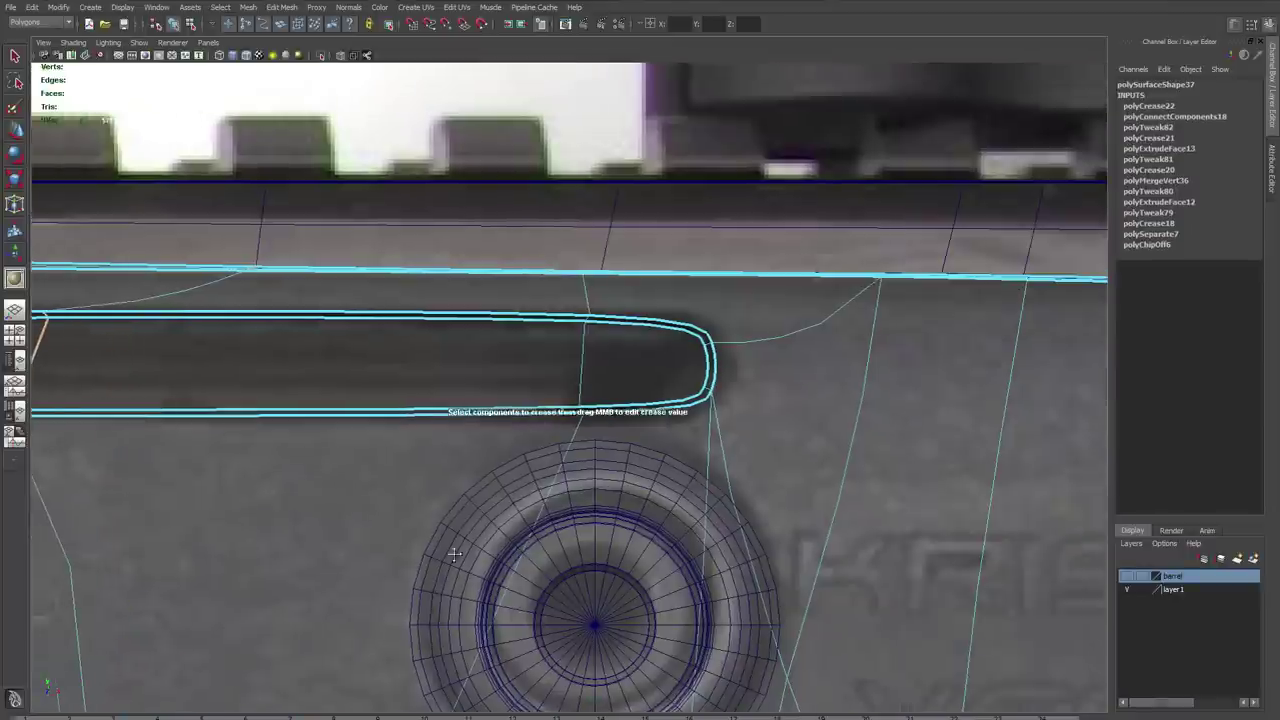
right_click_drag(520, 440, 535, 508, "alt")
left_click(565, 521)
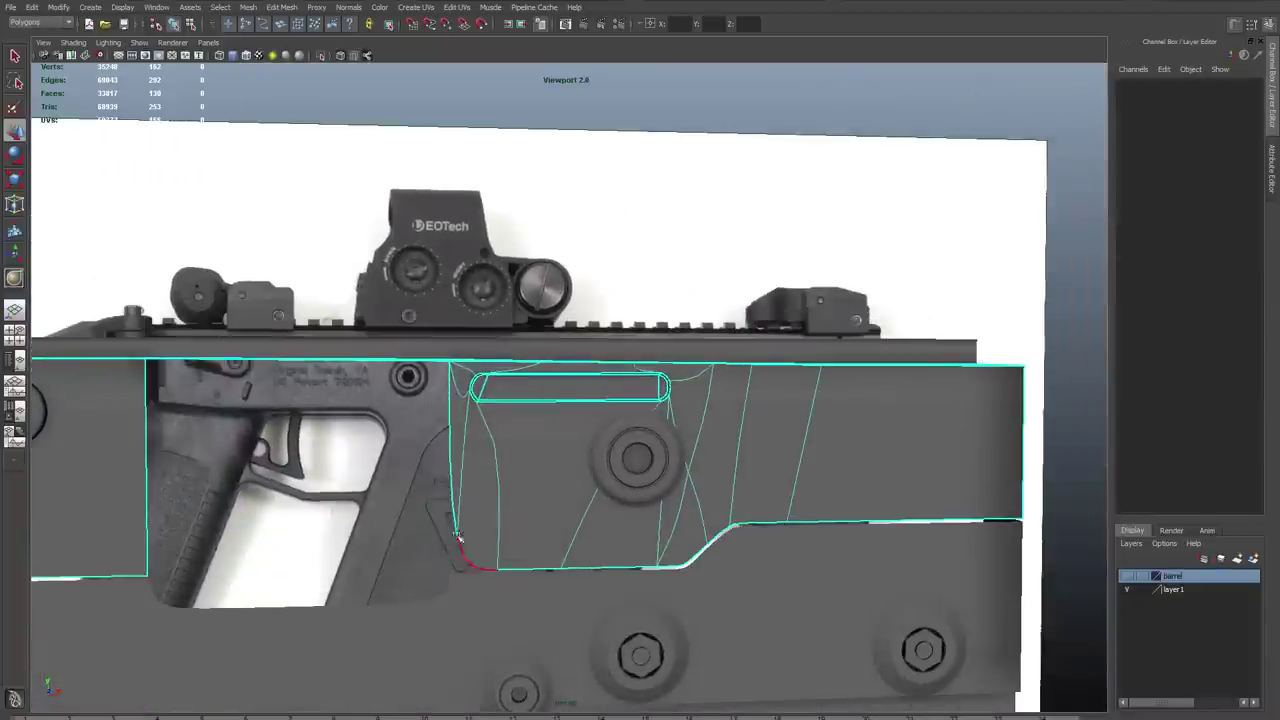
right_click_drag(509, 543, 514, 614)
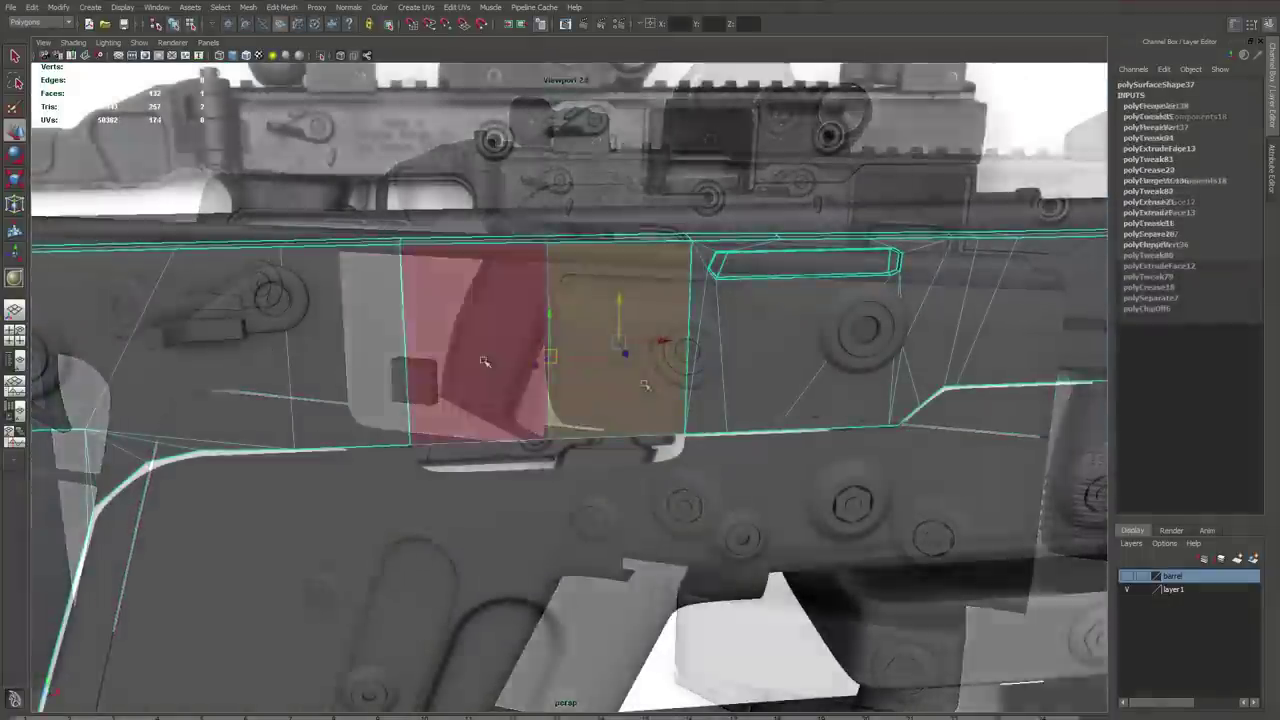
key("ctrl+e")
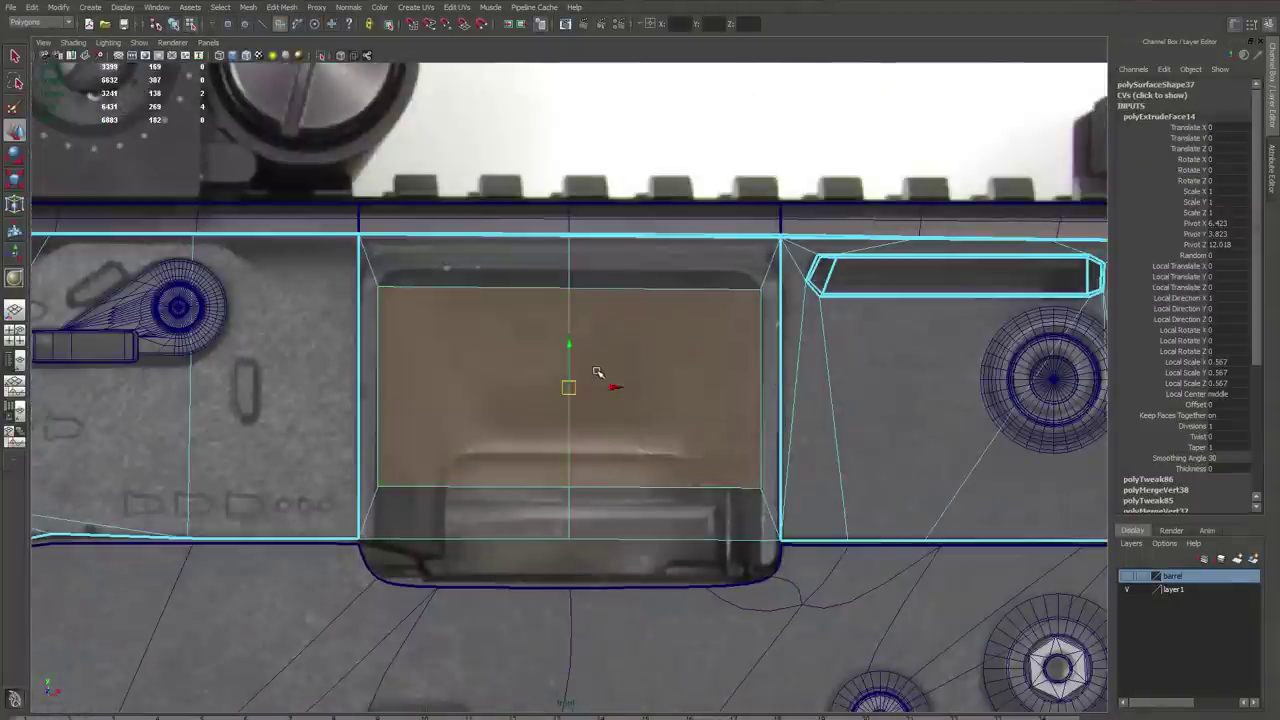
Delete the extruded face, chamfer the opening's corner vertices and merge the stray vertices
key("Delete")
left_click(596, 290)
right_click_drag(746, 316, 790, 316, "shift")
key("F9")
left_click(387, 281)
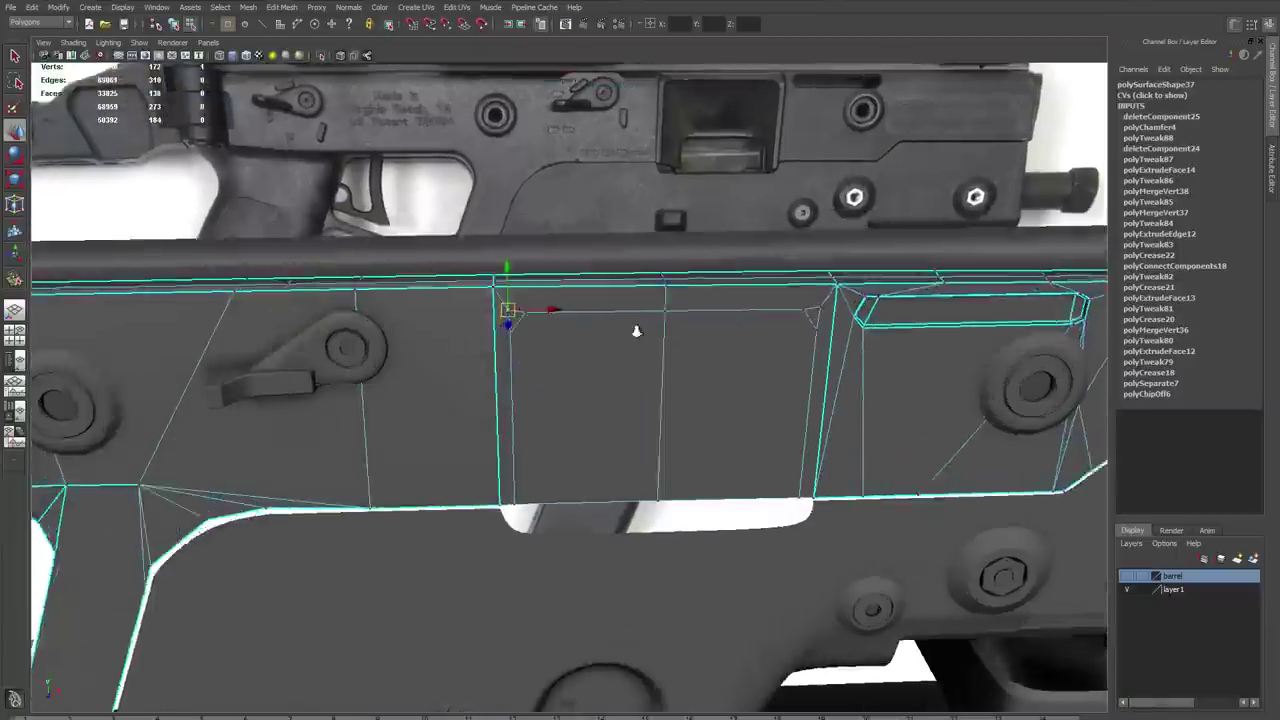
right_click_drag(552, 336, 548, 291, "shift")
Delete the bottom face, extrude the opening's inner walls and crease the rim edges
left_click_drag(760, 320, 877, 566, "alt")
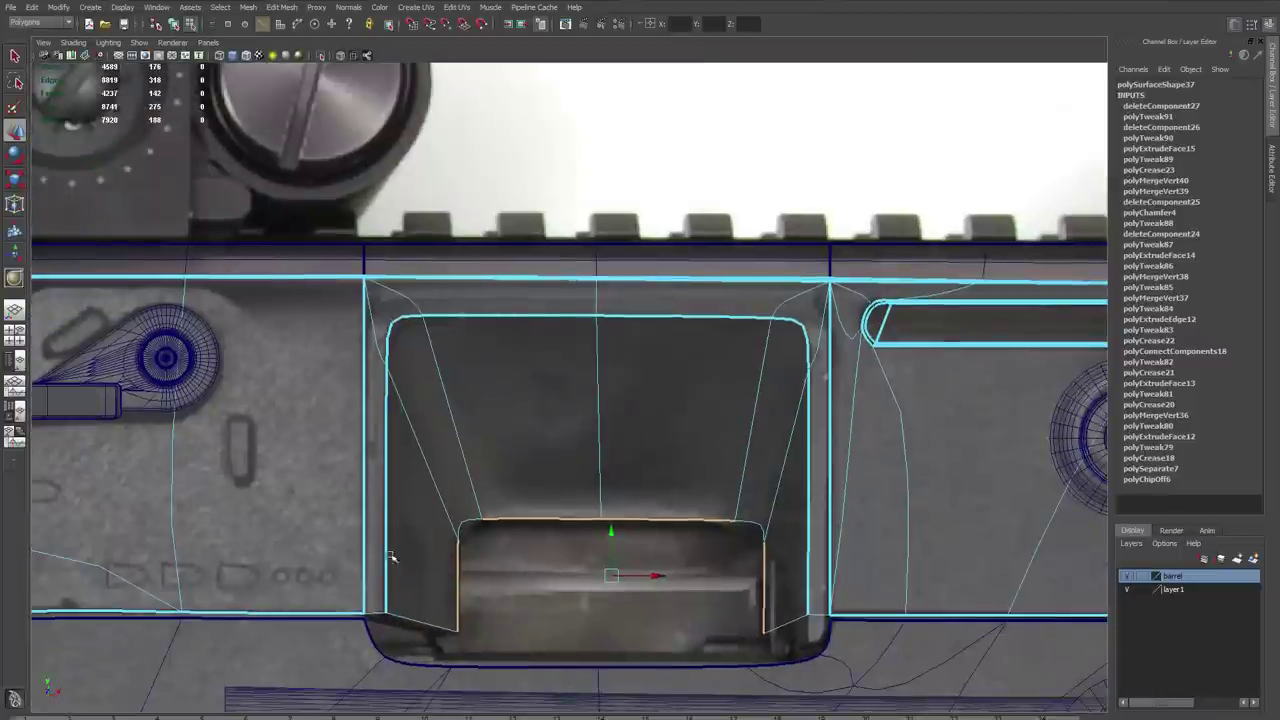
key("Delete")
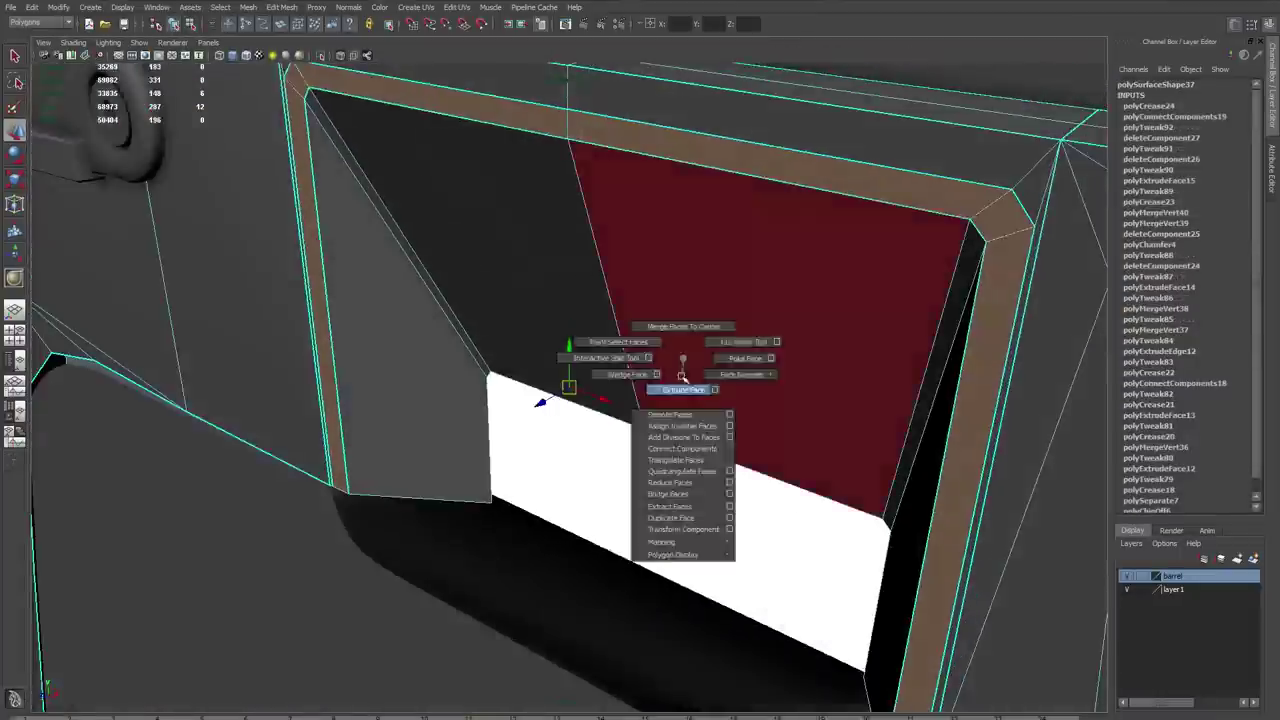
right_click_drag(543, 400, 533, 408, "shift")
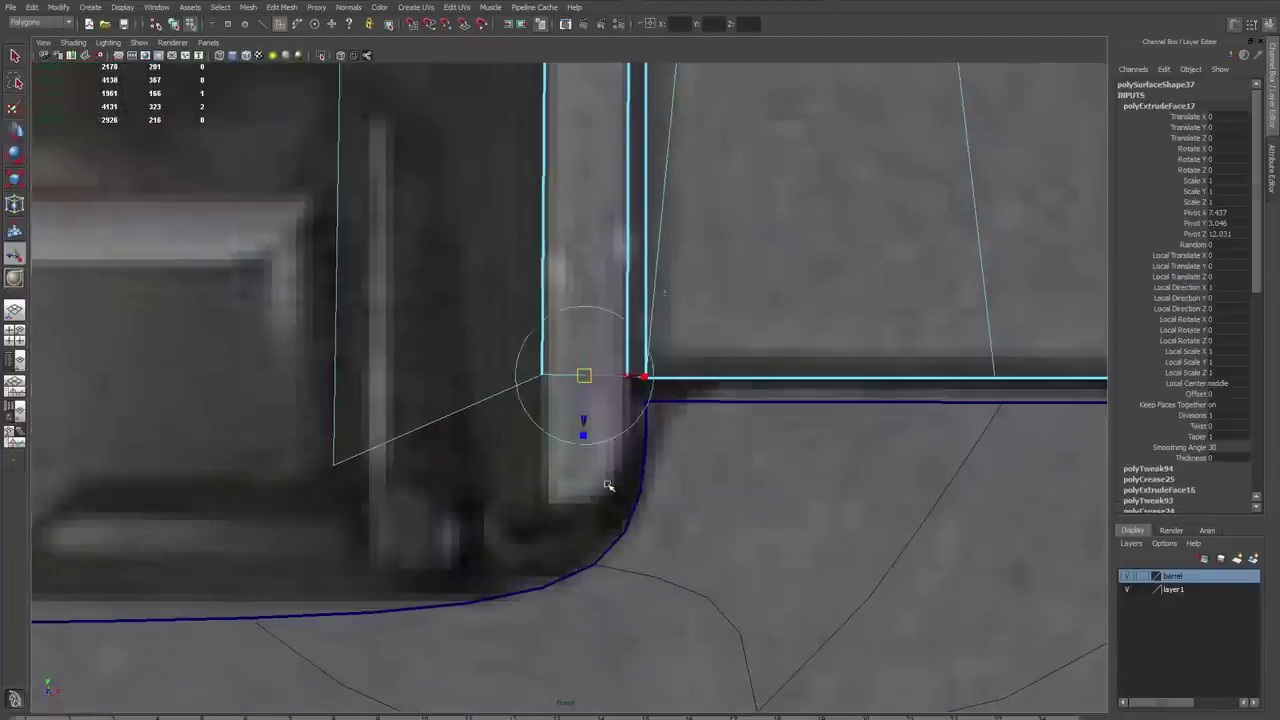
key("w")
left_click(626, 506)
right_click_drag(827, 509, 827, 470, "shift")
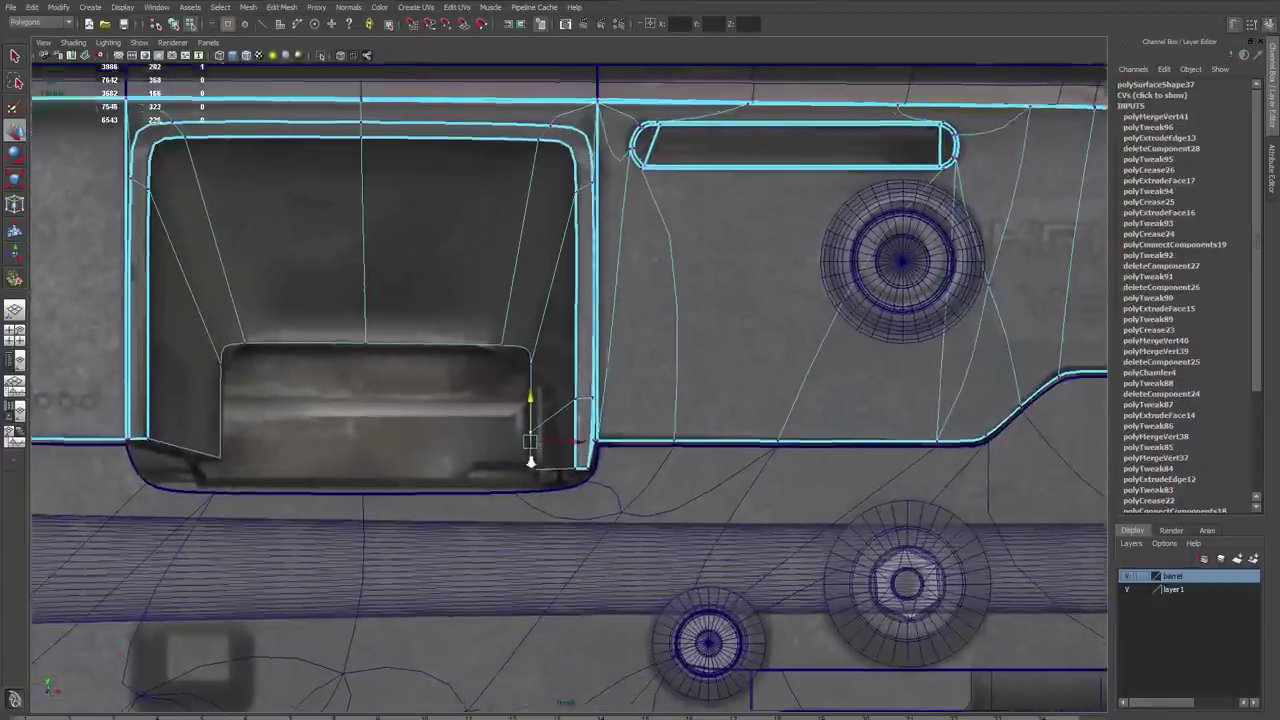
key("space")
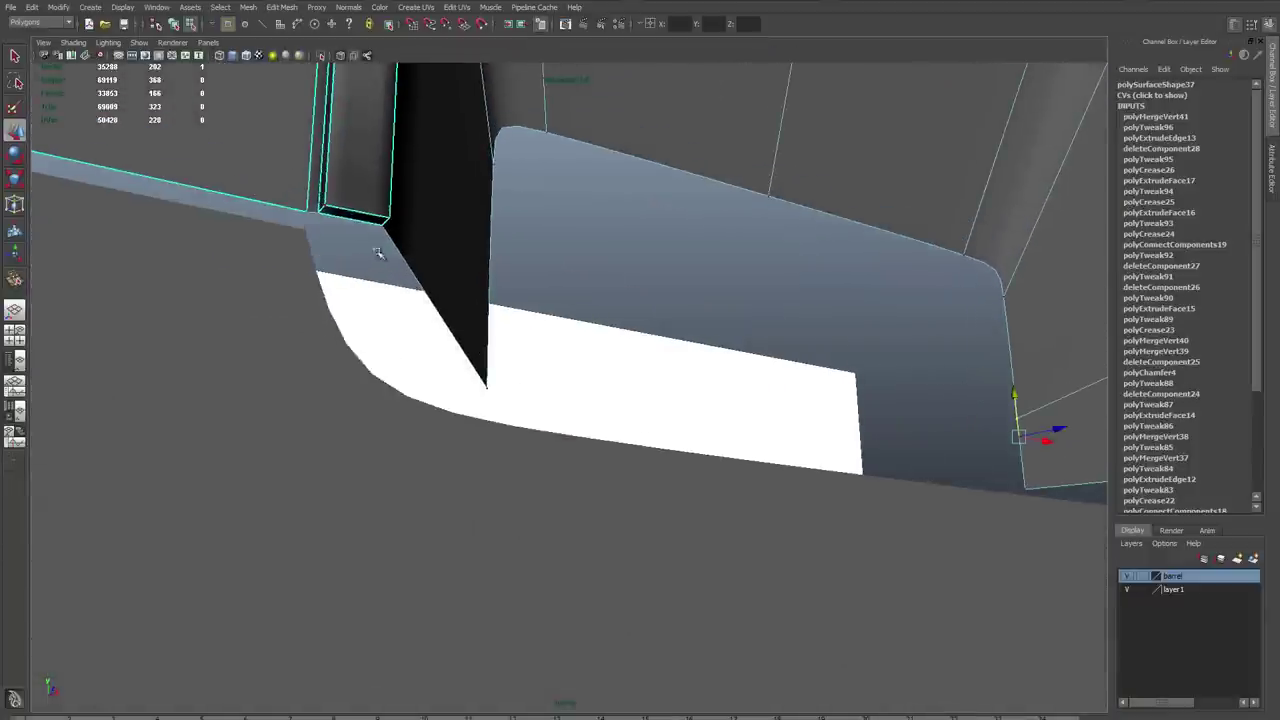
left_click(355, 220)
key("ctrl+e")
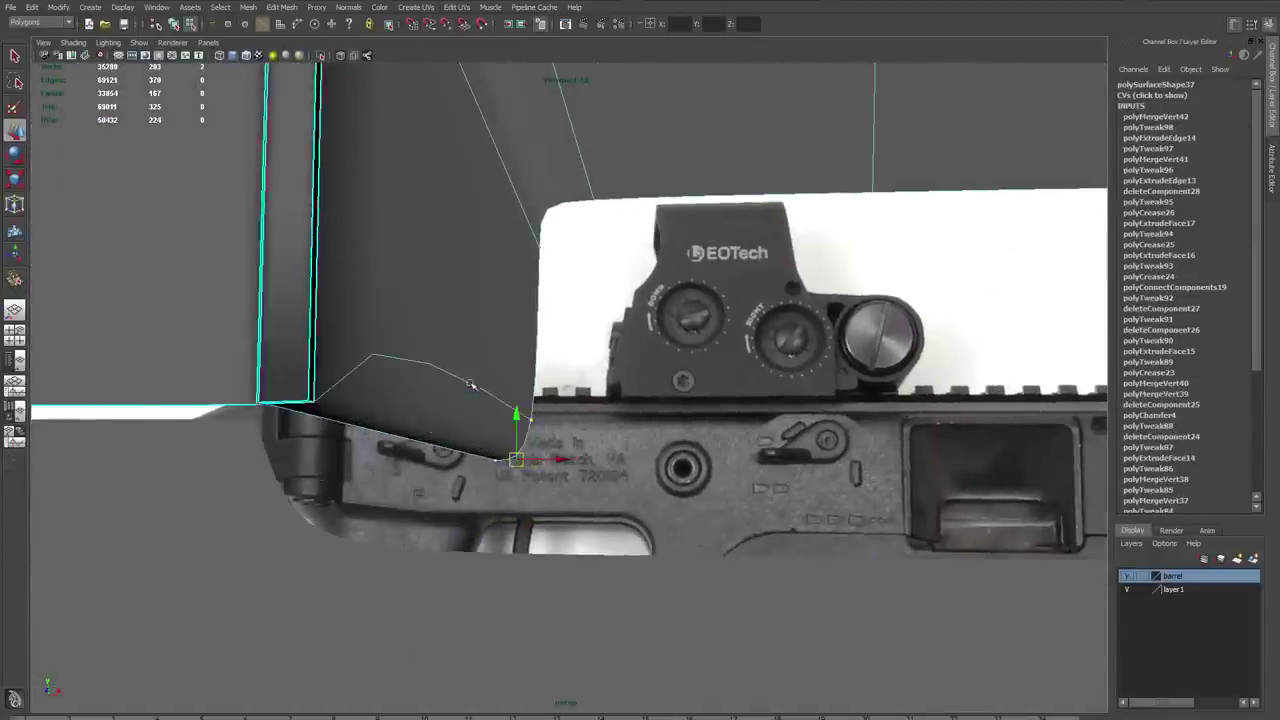
middle_click_drag(470, 384, 500, 384)
Select the inner wall faces of the opening and separate them into their own piece
left_click_drag(470, 384, 580, 323, "alt")
scroll(420, 295, "up", 5)
right_click_drag(420, 295, 420, 340)
left_click(200, 250)
left_click(588, 348)
left_click_drag(588, 348, 257, 266, "alt")
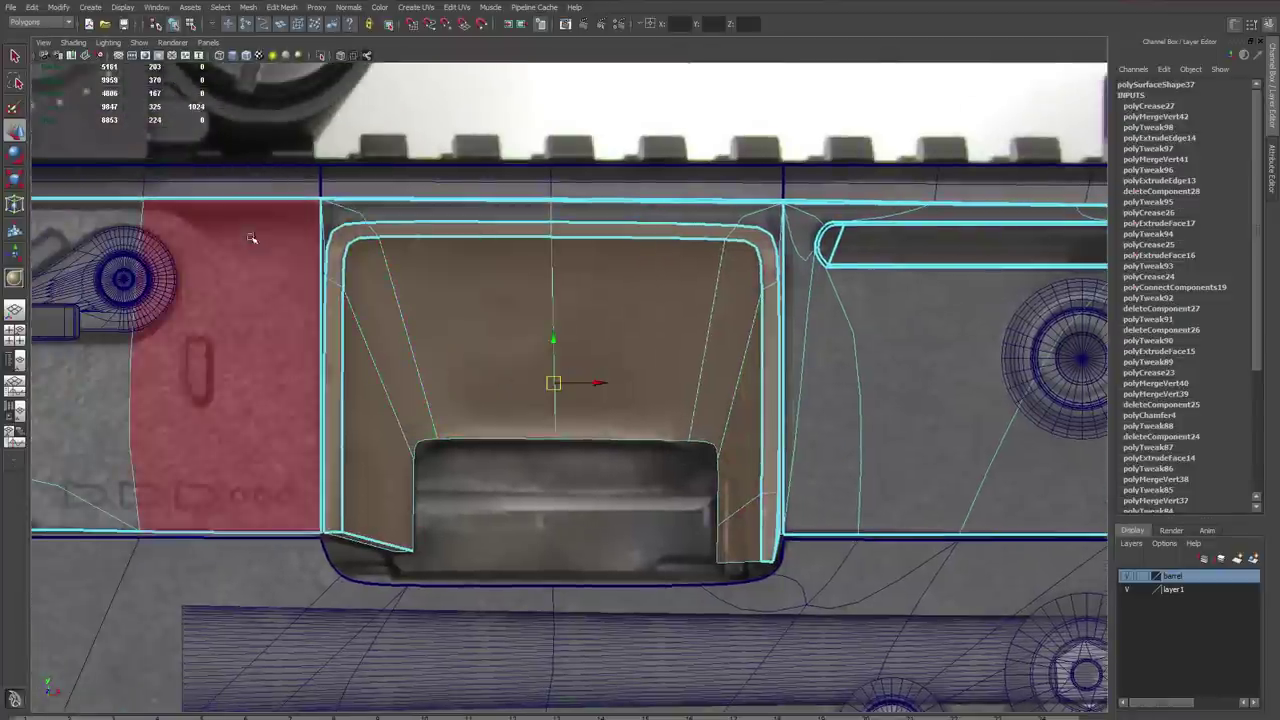
key("space")
key("space")
right_click_drag(871, 451, 590, 540, "shift")
key("space")
key("space")
middle_click_drag(805, 580, 683, 560, "alt")
key("space")
Select the edge loop along the barrel's lower curve and extrude it
key("space")
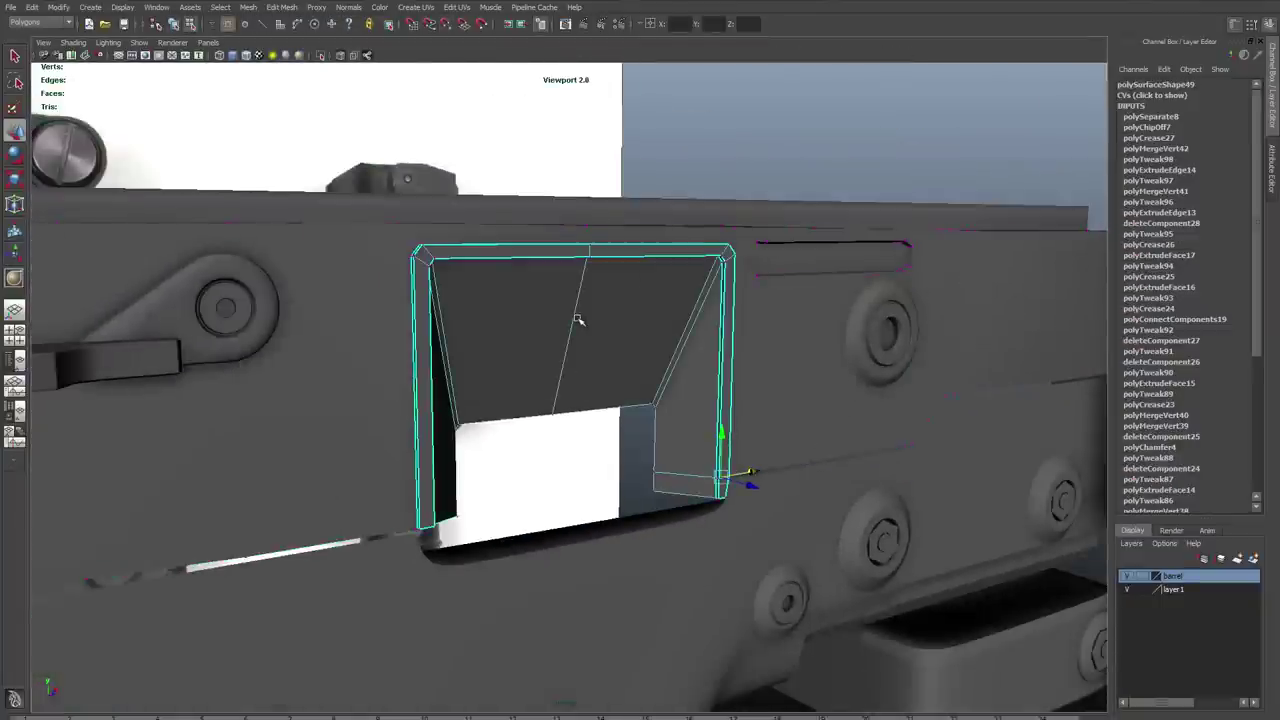
key("space")
key("space")
key("space")
key("F8")
key("space")
left_click(875, 262)
key("space")
double_click(494, 446)
right_click(975, 415, "shift")
left_click(975, 446)
key("space")
key("f")
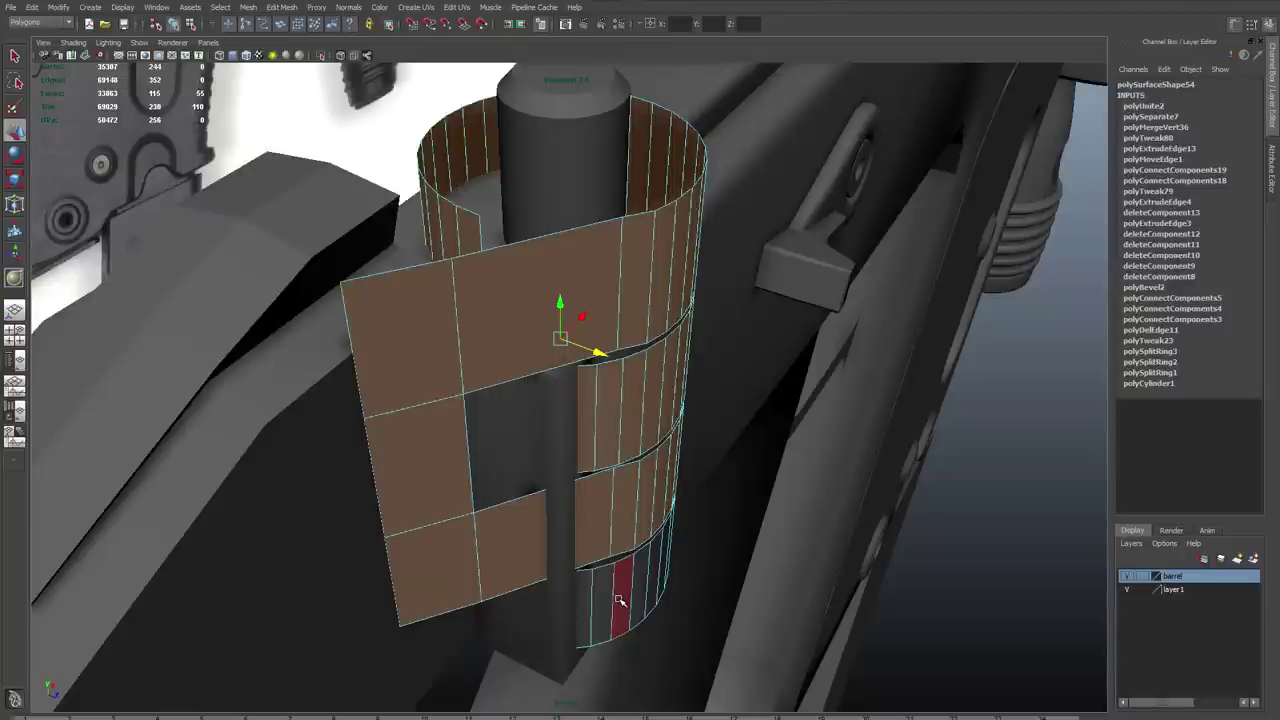
Extrude the C-shaped hinge faces along Z for wall thickness and select an edge on its top
key("ctrl+e")
left_click_drag(620, 600, 440, 385, "alt")
left_click(420, 355)
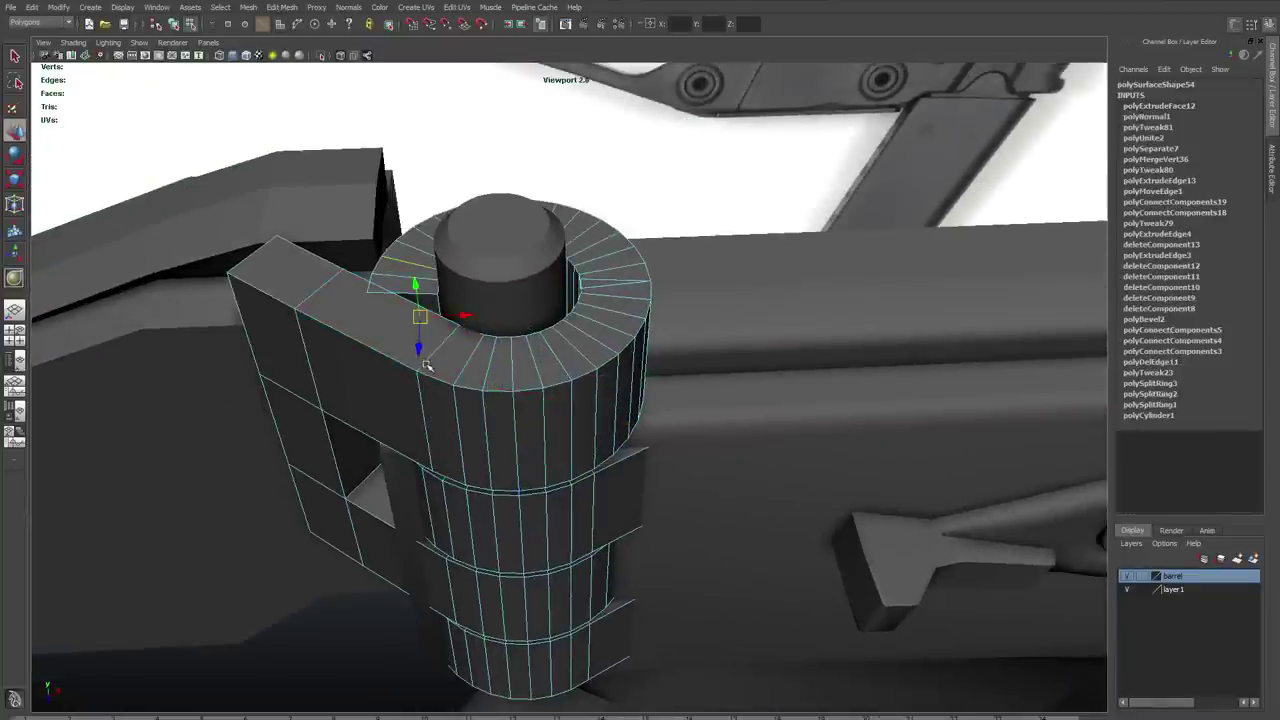
left_click_drag(448, 576, 552, 362, "alt")
right_click(552, 362)
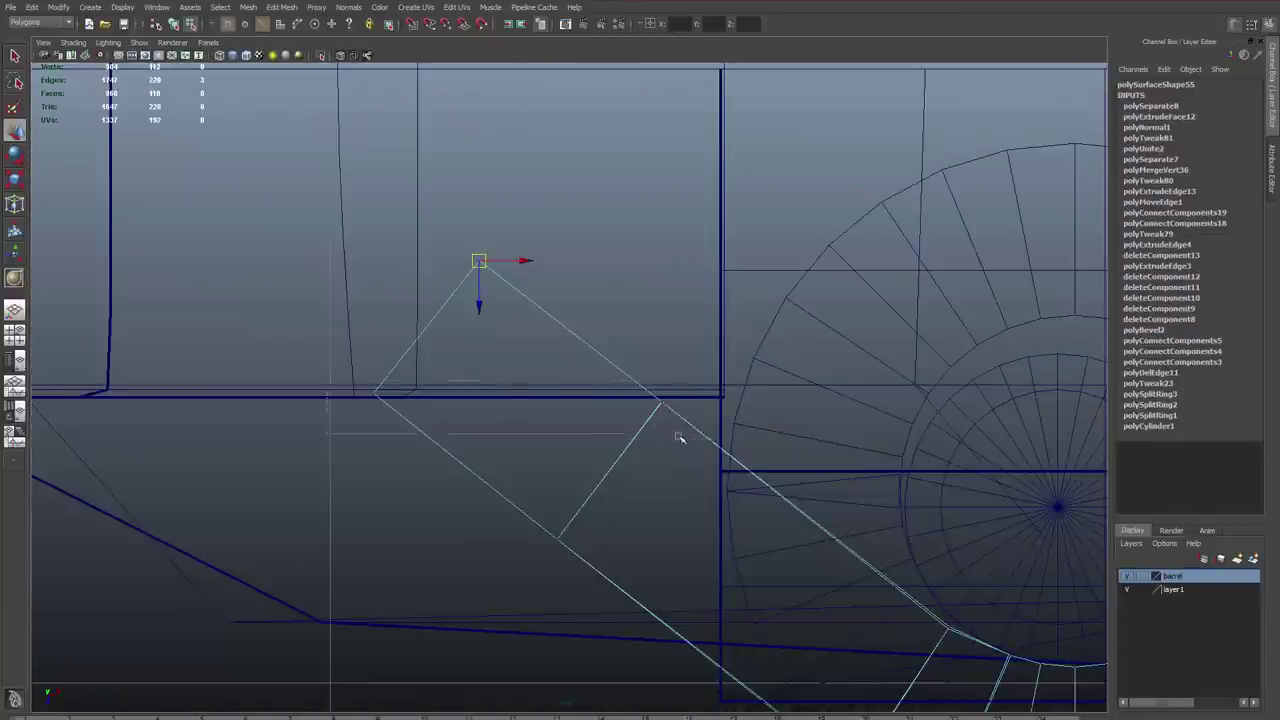
Delete the stray triangle, snap its vertex onto the horizontal edge, and crease the stock edge
key("Delete")
right_click_drag(643, 400, 373, 438)
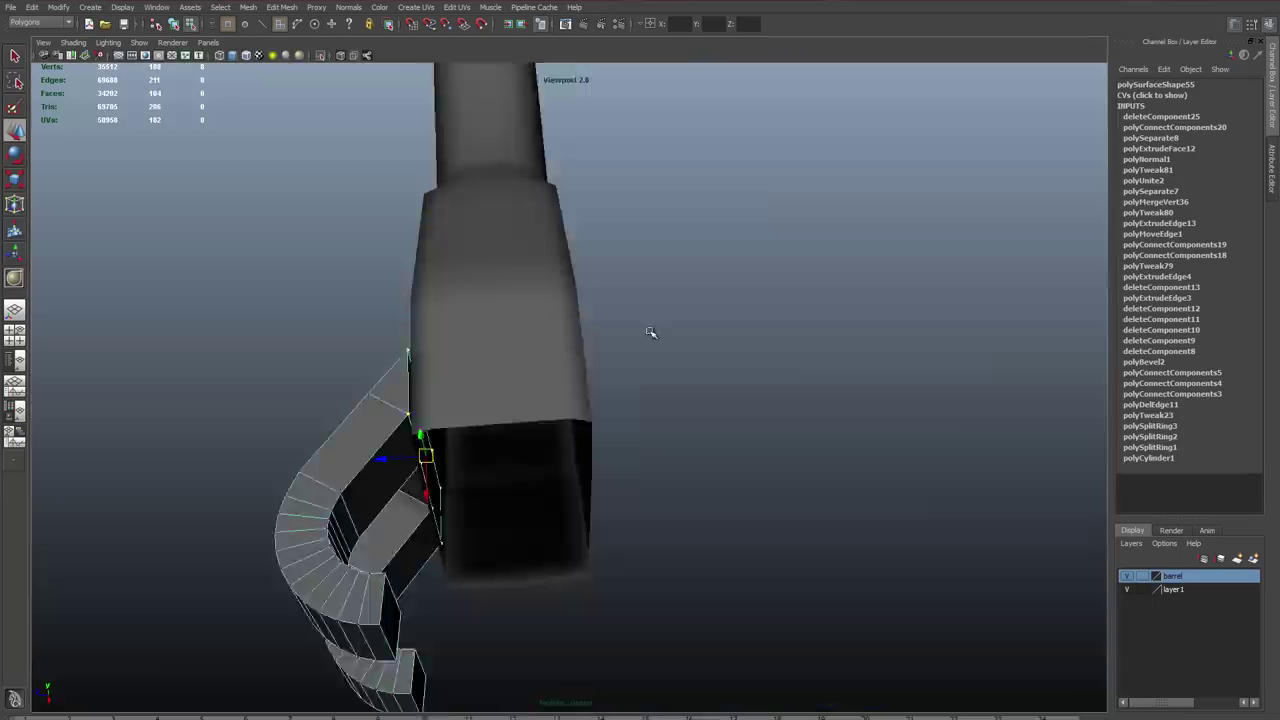
mouse_move(651, 331)
left_mouse_down("alt")
mouse_move(477, 360)
mouse_move(643, 326)
mouse_move(601, 326)
left_mouse_up("alt")
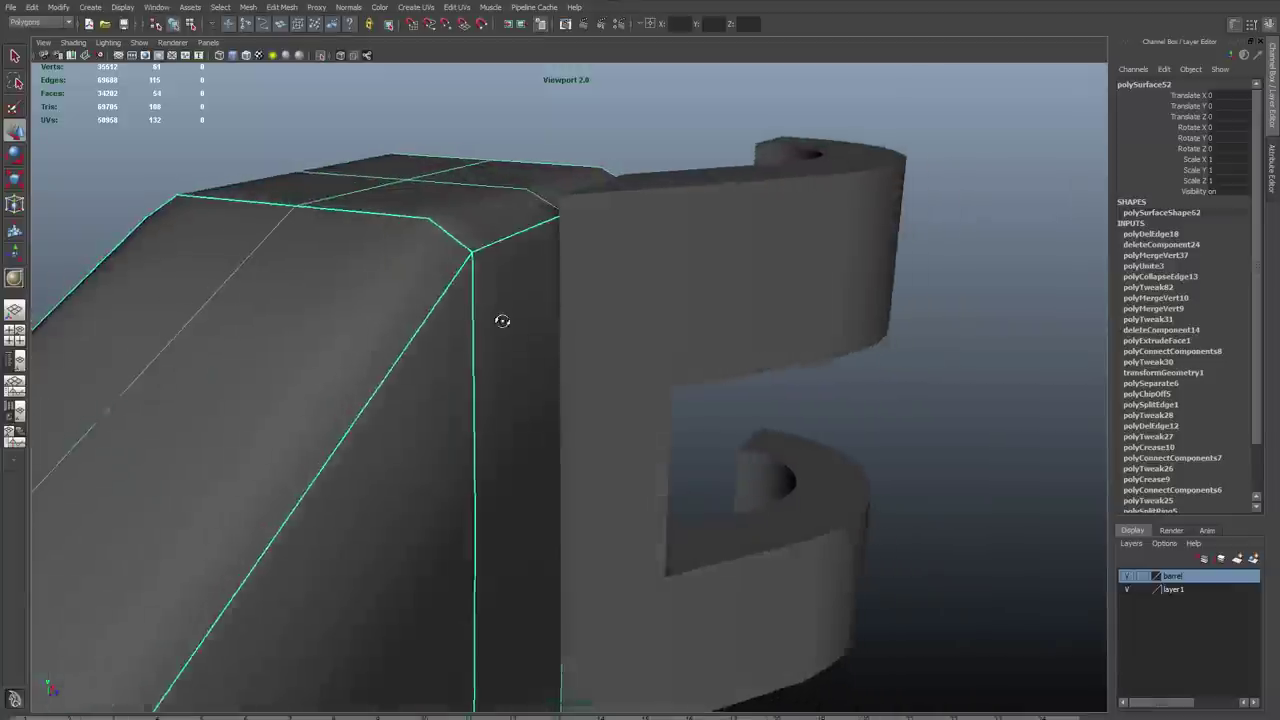
left_click_drag(503, 320, 553, 327, "alt")
right_click_drag(552, 543, 560, 600, "shift")
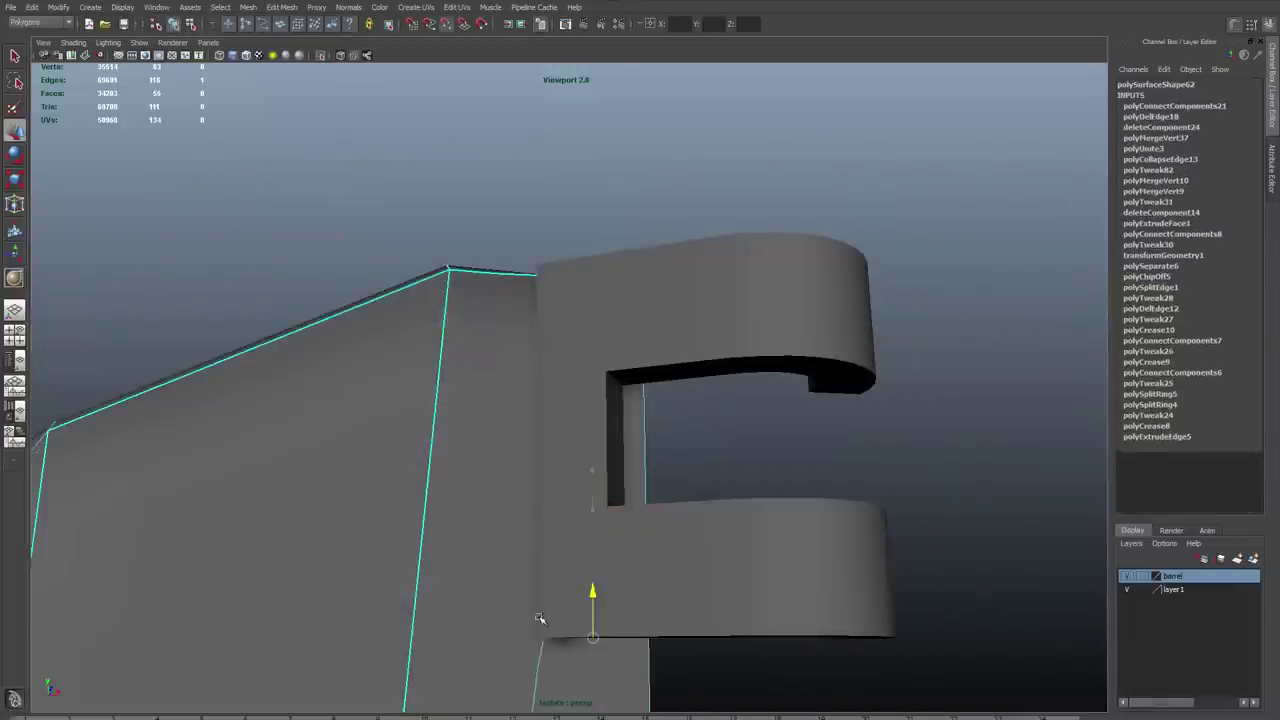
left_click_drag(543, 614, 600, 530, "alt")
key("4")
right_click_drag(562, 508, 562, 508, "shift")
mouse_move(534, 560)
left_mouse_down("alt")
mouse_move(577, 634)
mouse_move(580, 420)
mouse_move(596, 458)
left_mouse_up("alt")
key("5")
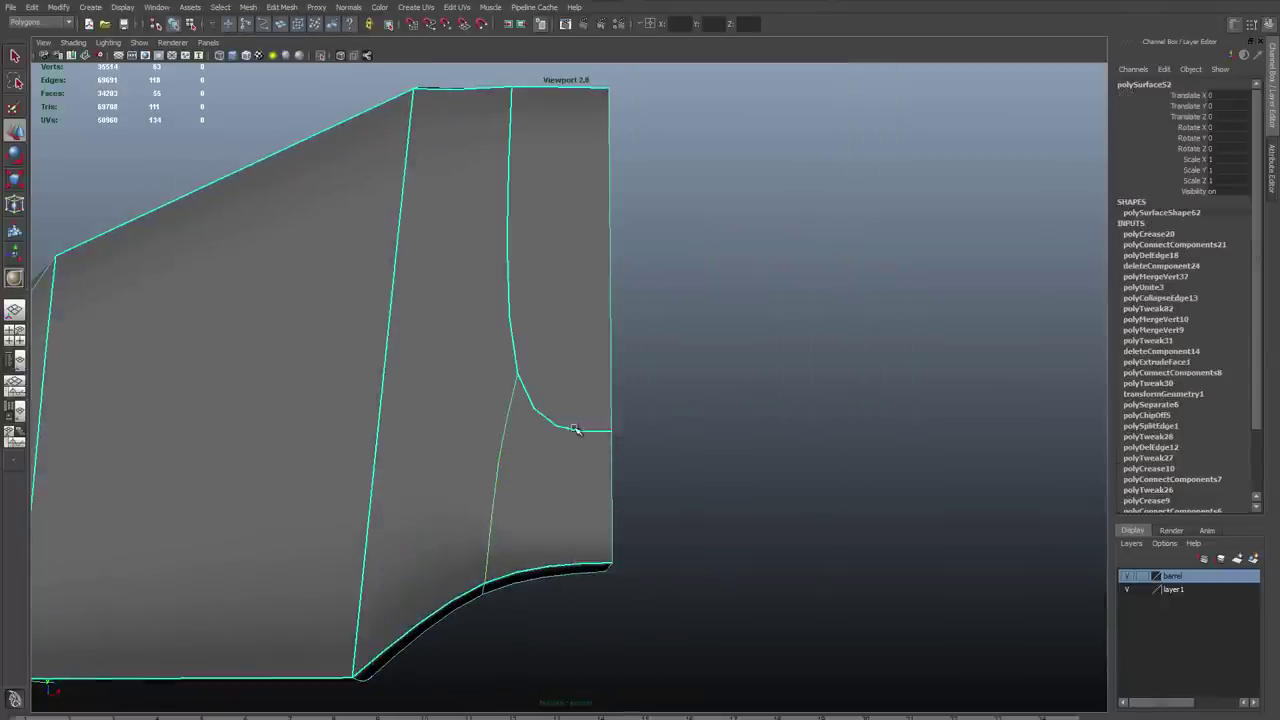
Add new edge cuts across the stock's top with Multi-Cut
mouse_move(574, 429)
left_mouse_down("alt")
mouse_move(480, 409)
mouse_move(620, 223)
mouse_move(556, 290)
left_mouse_up("alt")
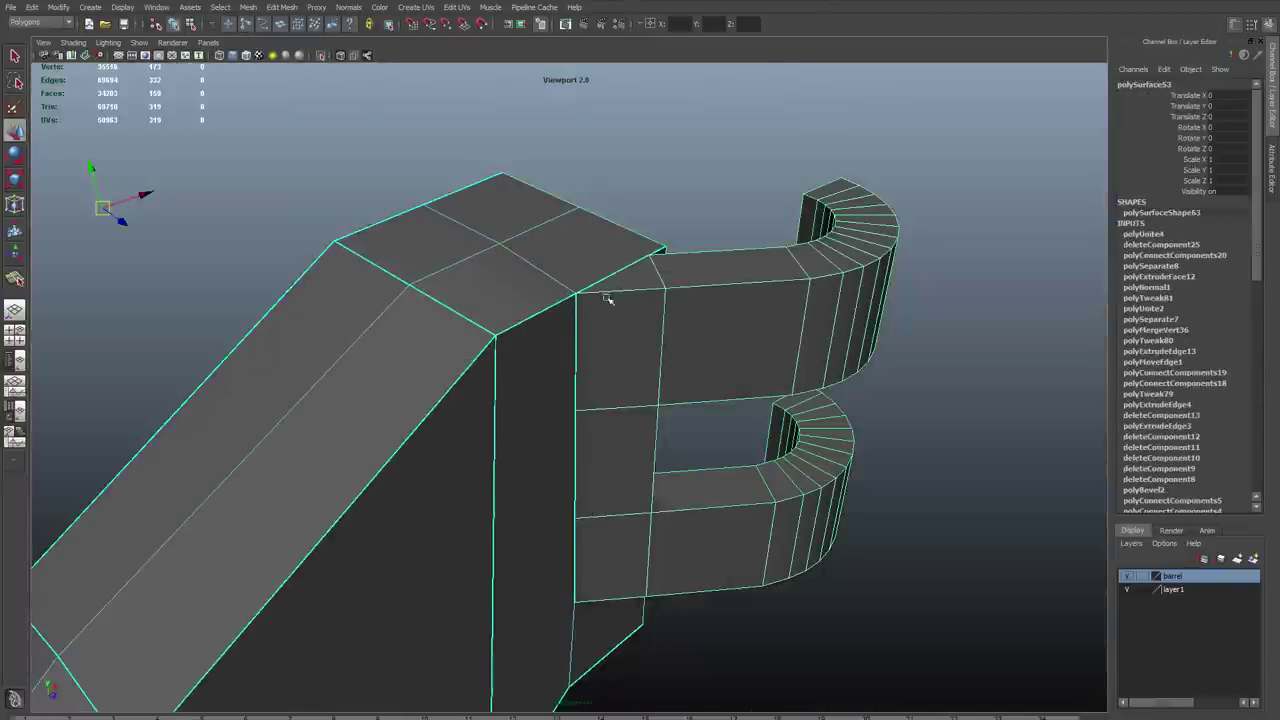
right_click(719, 510, "shift")
right_click(607, 415)
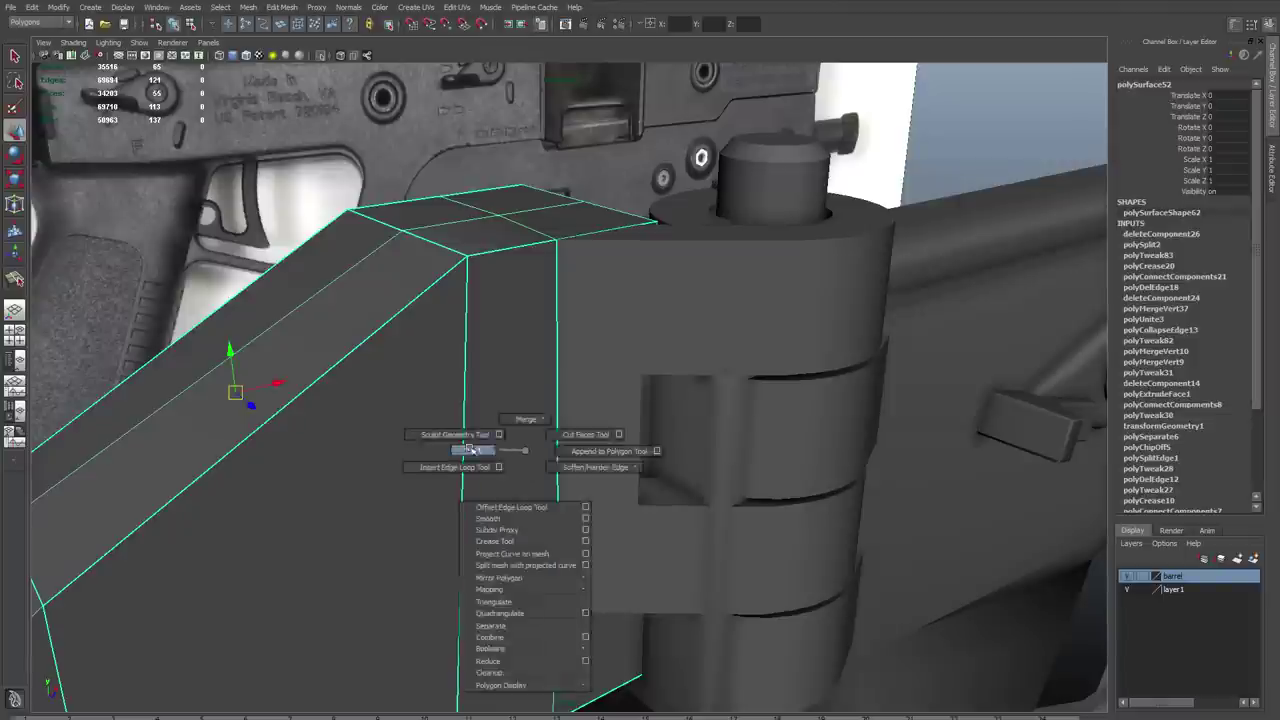
left_click(463, 458)
key("Return")
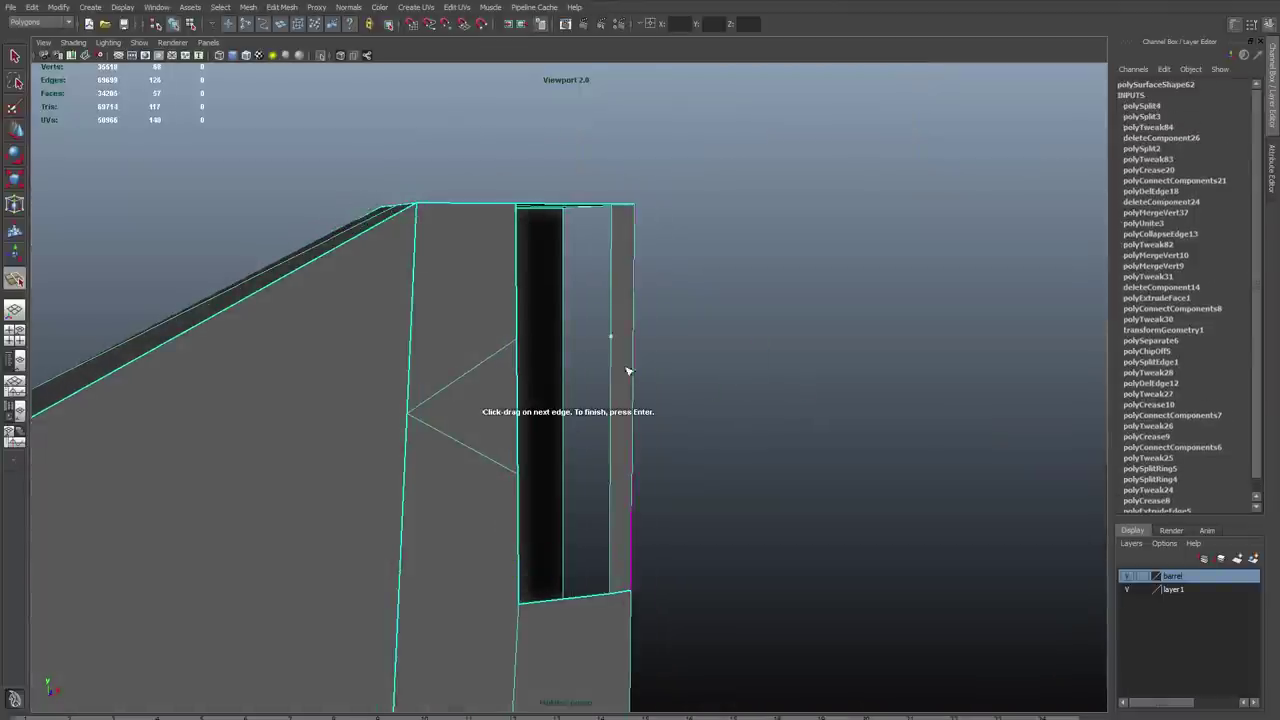
key("Return")
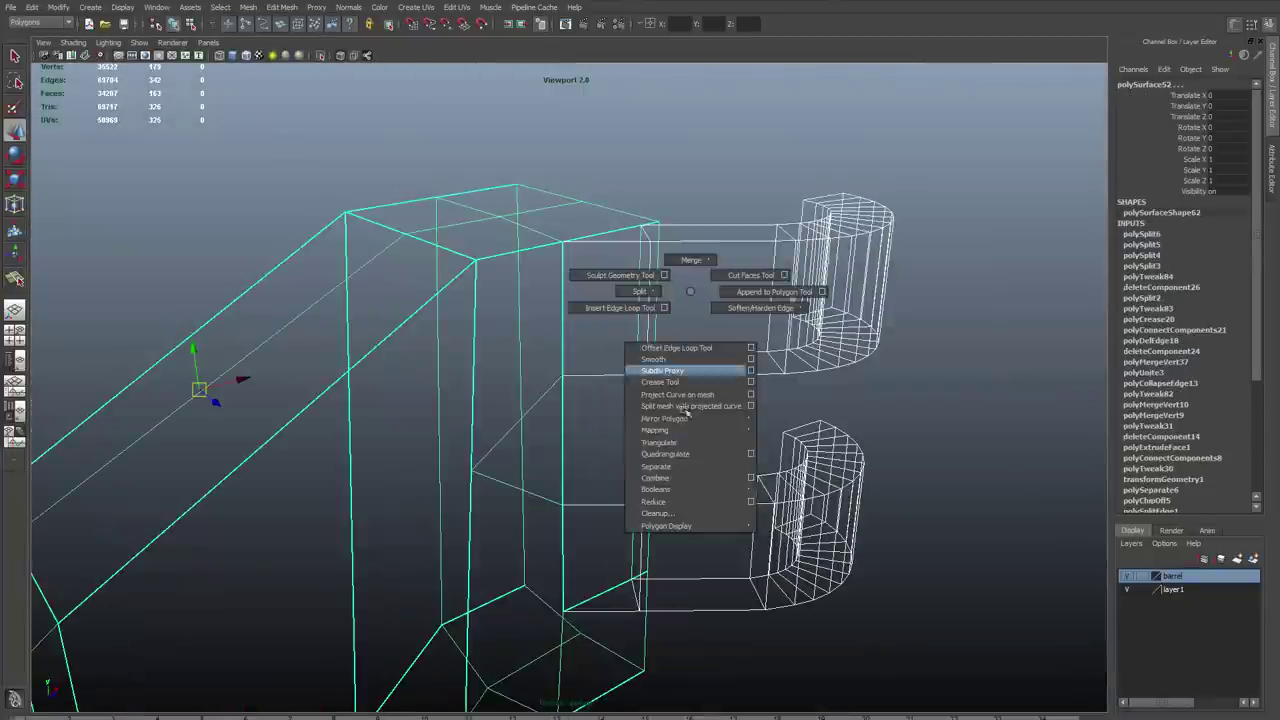
right_click_drag(686, 409, 591, 334)
right_click_drag(700, 491, 655, 407)
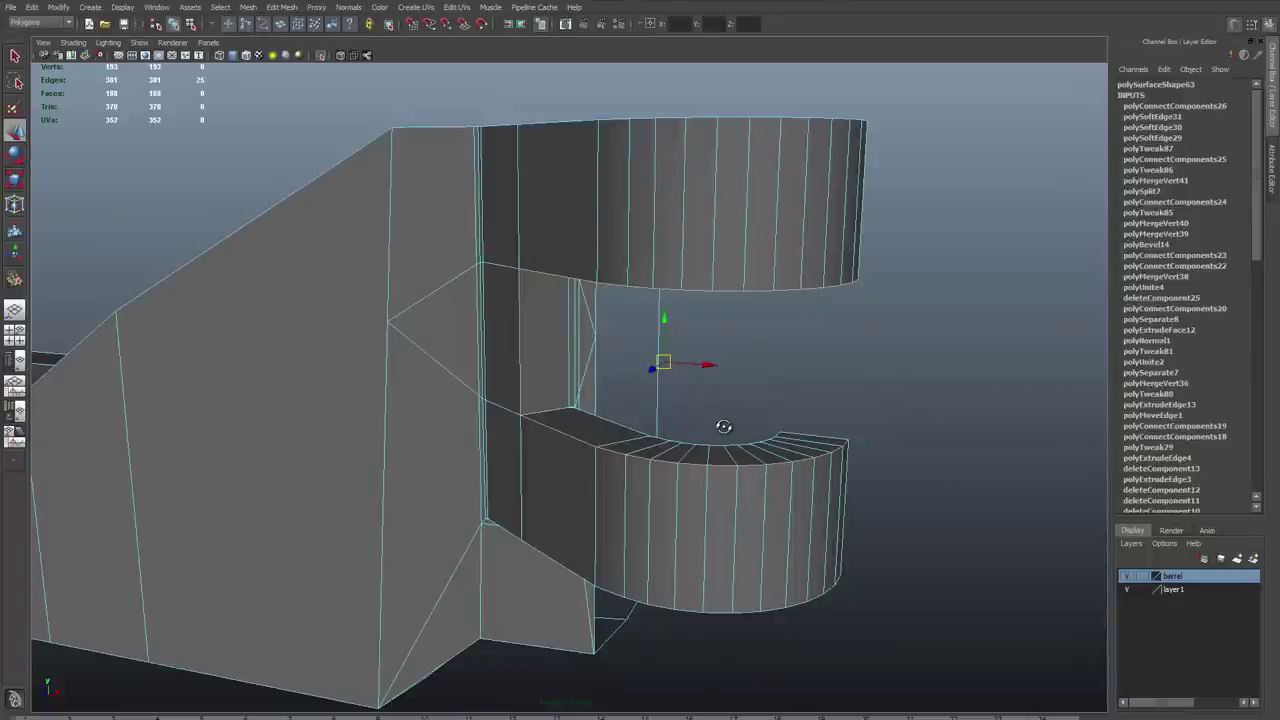
Bevel the selected edges twice with Ctrl+B
key("ctrl+b")
scroll(723, 426, "up", 3)
left_click_drag(740, 391, 766, 414, "alt")
scroll(731, 415, "up", 5)
right_click_drag(766, 414, 466, 451, "shift")
left_click_drag(789, 366, 723, 329, "alt")
scroll(723, 329, "up", 5)
Merge the stray vertices at the part's corner
left_click(666, 391)
left_click_drag(693, 386, 732, 423)
left_click_drag(785, 472, 470, 495, "alt")
left_click(601, 284)
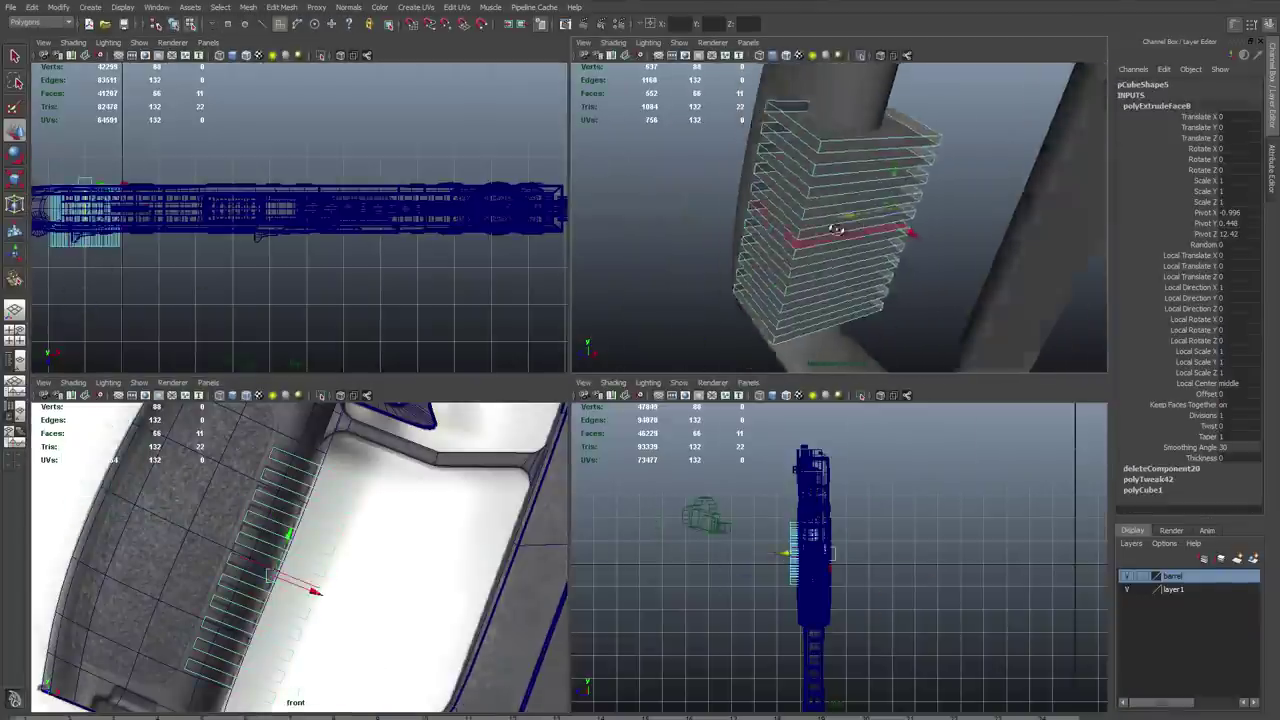
Smooth the groove block mesh from the right-click menu
right_click(912, 140)
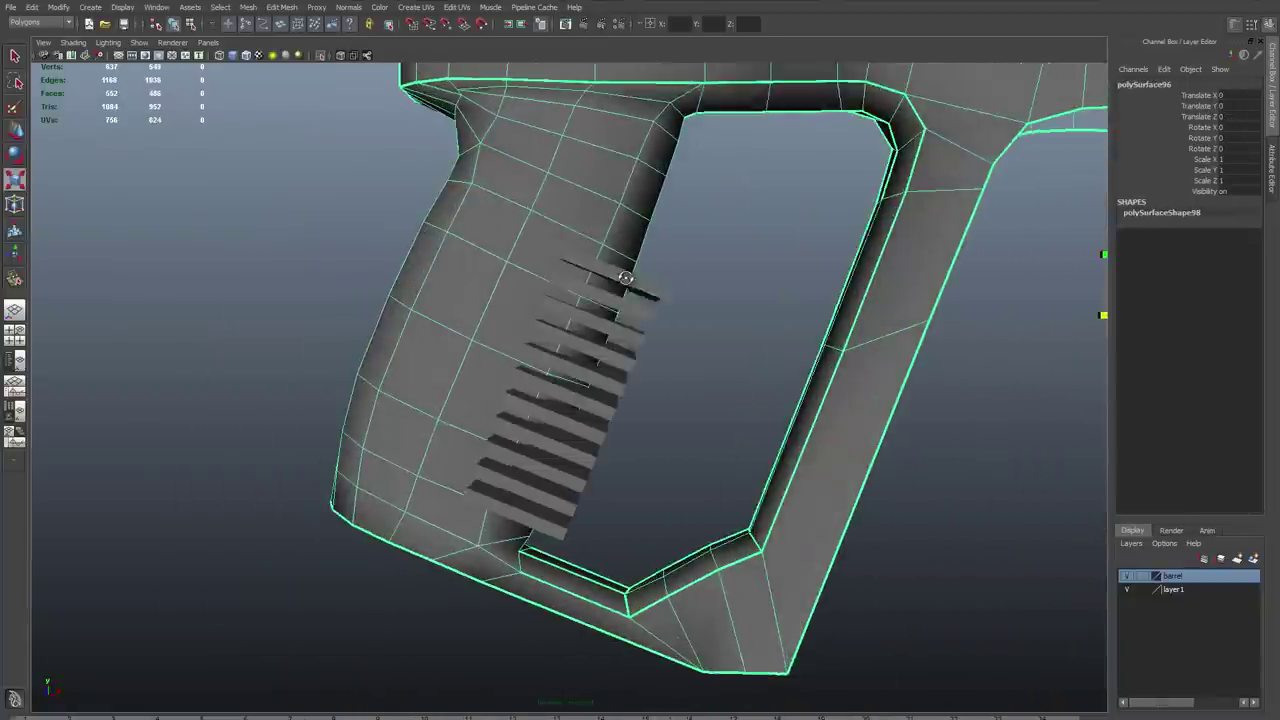
right_click(586, 229)
left_click(1237, 298)
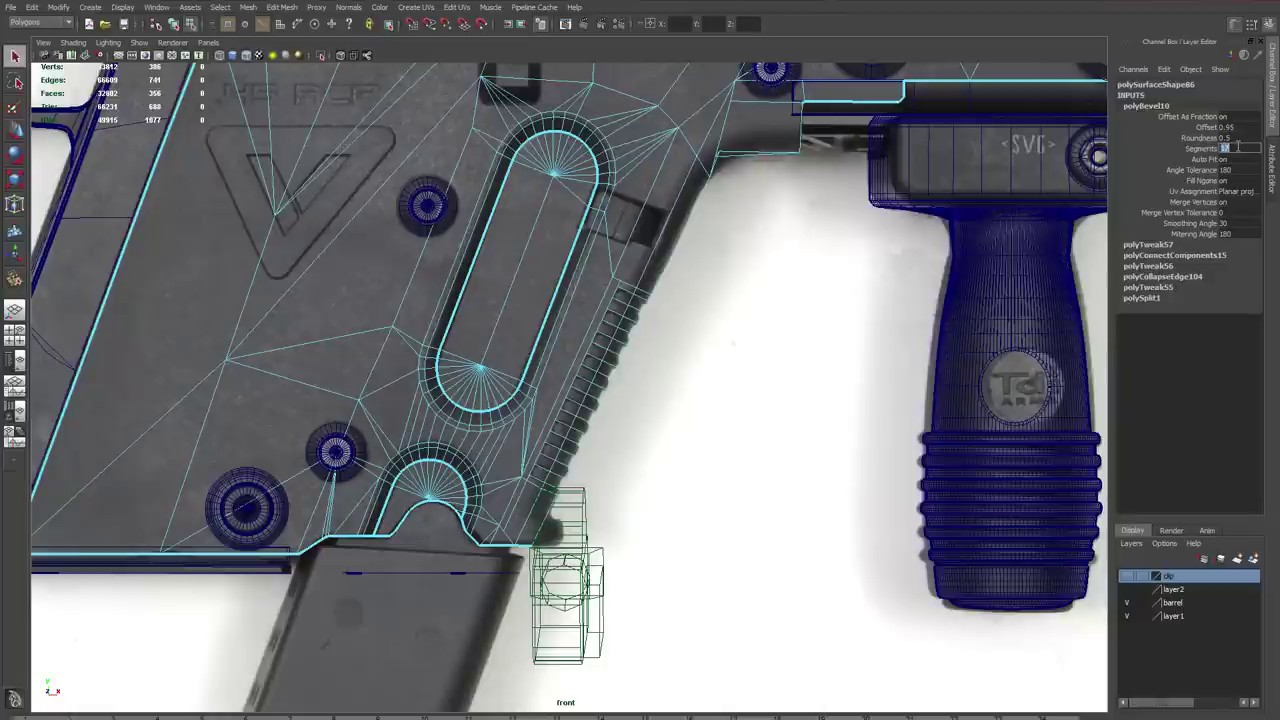
Add more strip faces to the selection and extrude the strip's edges outward
scroll(661, 274, "up", 3)
left_click(592, 425, "shift")
left_click_drag(678, 463, 695, 226, "alt")
left_click_drag(695, 226, 686, 347, "alt")
right_click_drag(657, 363, 711, 449, "shift")
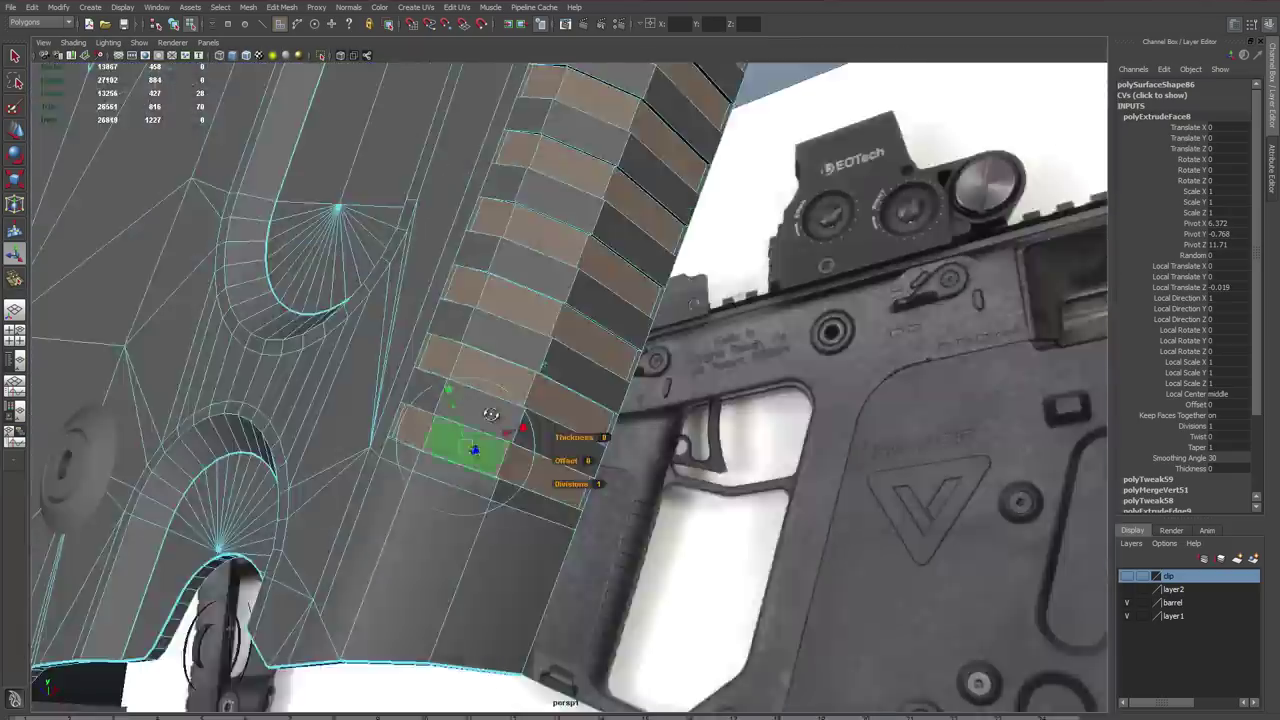
left_click_drag(491, 414, 441, 390, "alt")
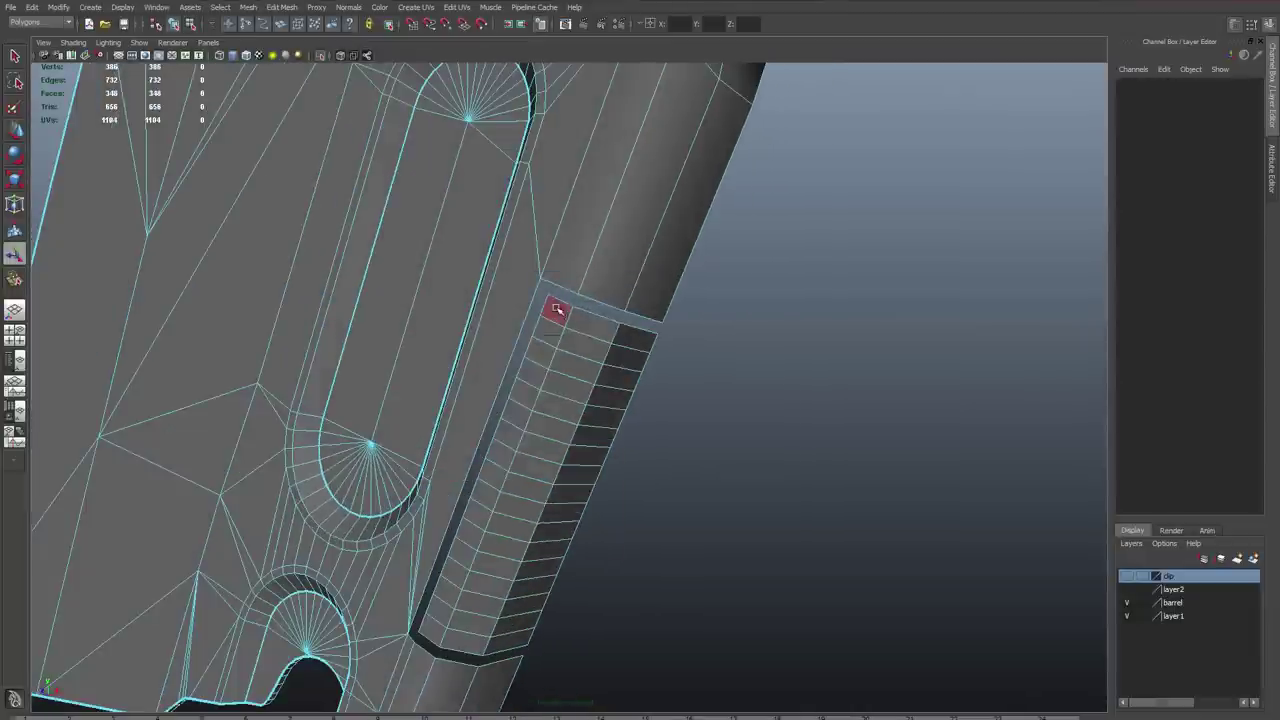
Bevel the edges of seven strip faces and edit the bevel's offset
left_click_drag(557, 309, 520, 420)
left_click_drag(540, 535, 602, 492, "alt")
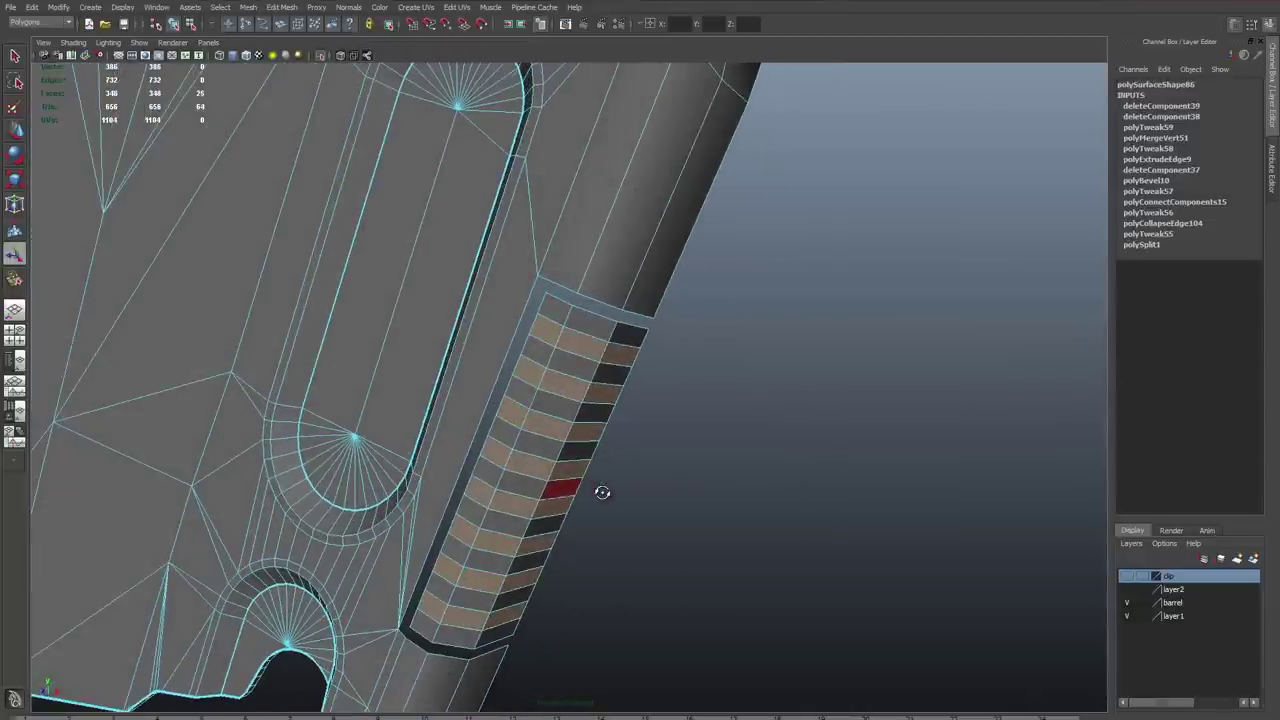
key("space")
Insert a weighted edge loop across the strip's other end and delete the selected face
key("space")
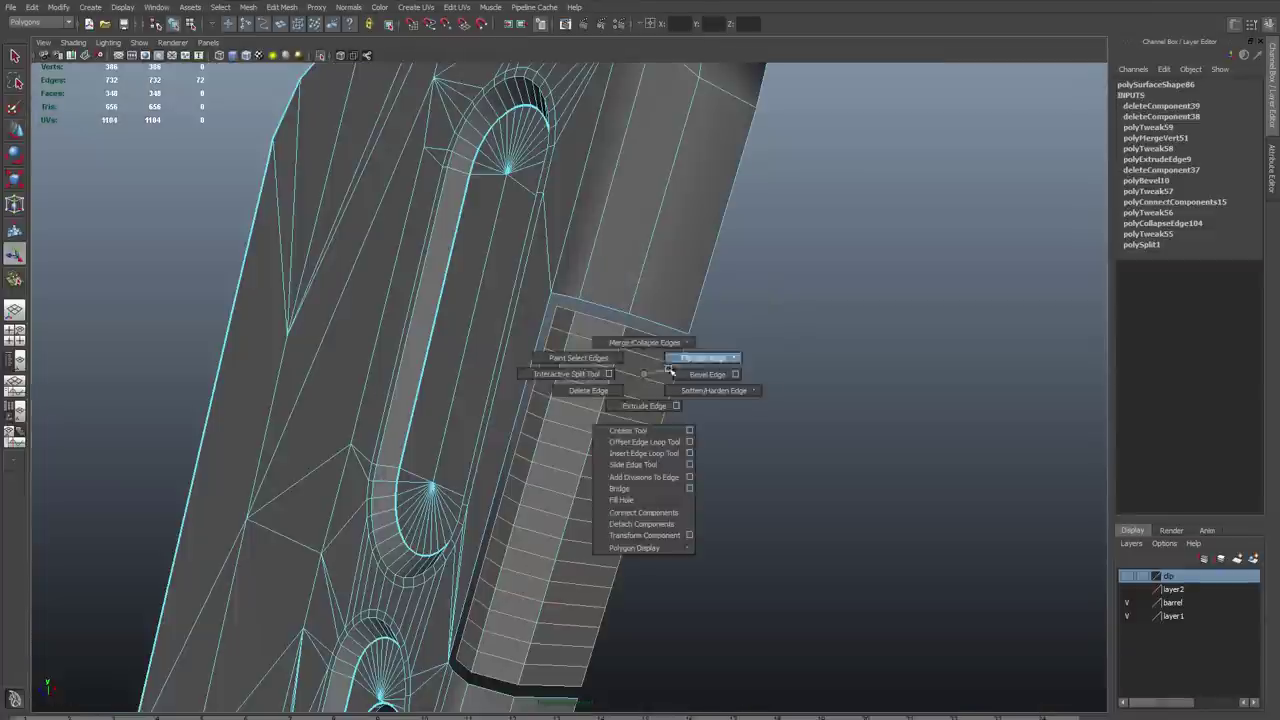
right_click_drag(671, 357, 690, 357, "shift")
left_click_drag(600, 420, 737, 363, "alt")
left_click(1240, 127)
key("space")
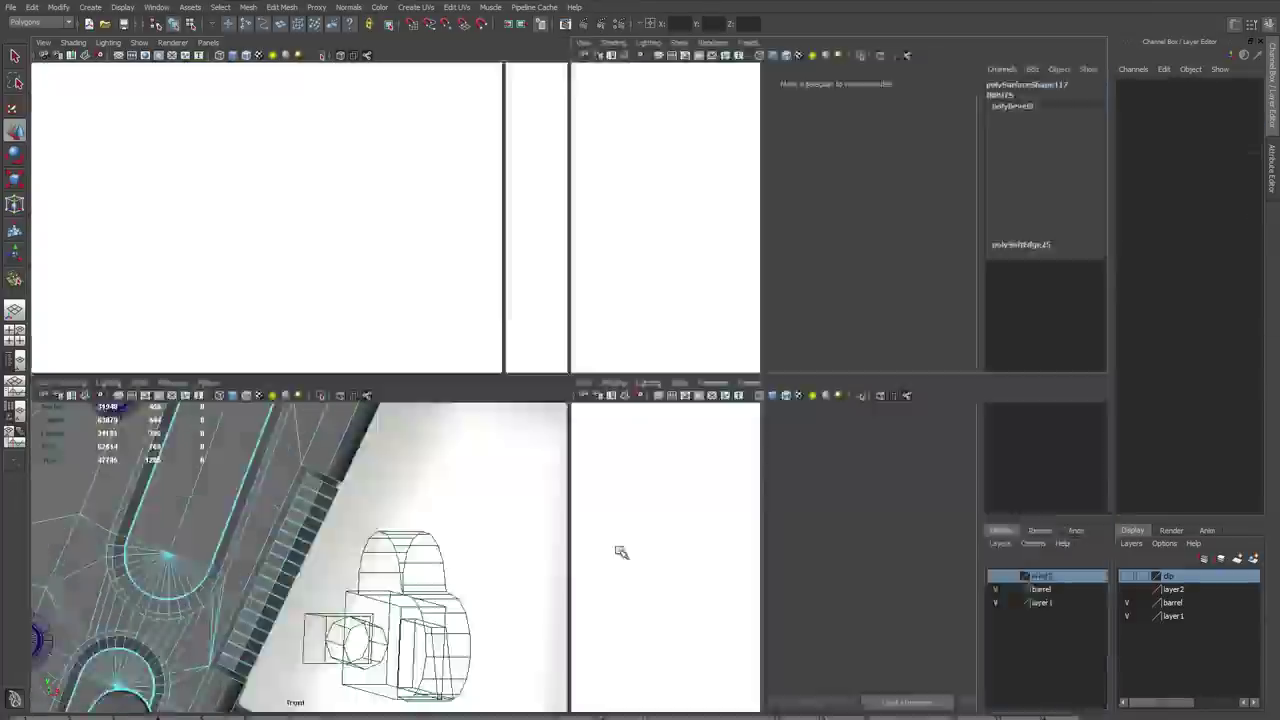
key("space")
left_click(1150, 105)
left_click(1226, 116)
middle_click_drag(500, 400, 600, 294, "alt")
left_click(600, 294)
Grow a face selection down to the strip's bottom and extrude those faces
key("space")
key("space")
key("Delete")
scroll(514, 440, "up", 5)
right_click_drag(514, 434, 571, 449, "shift")
scroll(560, 360, "down", 2)
left_click_drag(560, 360, 637, 480, "alt")
right_click_drag(700, 255, 693, 329, "shift")
key("shift+period")
key("shift+period")
key("shift+period")
key("shift+period")
left_click_drag(777, 488, 686, 343, "alt")
key("shift+period")
key("shift+period")
key("shift+period")
key("shift+period")
key("shift+period")
key("shift+period")
key("ctrl+e")
left_click_drag(585, 623, 663, 337, "alt")
key("space")
key("space")
Bevel the ribbed object's selected edges with Ctrl+B and adjust the Offset value
left_click(887, 390)
left_click_drag(887, 390, 520, 530, "alt")
scroll(900, 380, "up", 5)
left_click_drag(663, 132, 690, 420, "alt")
key("ctrl+b")
double_click(1240, 128)
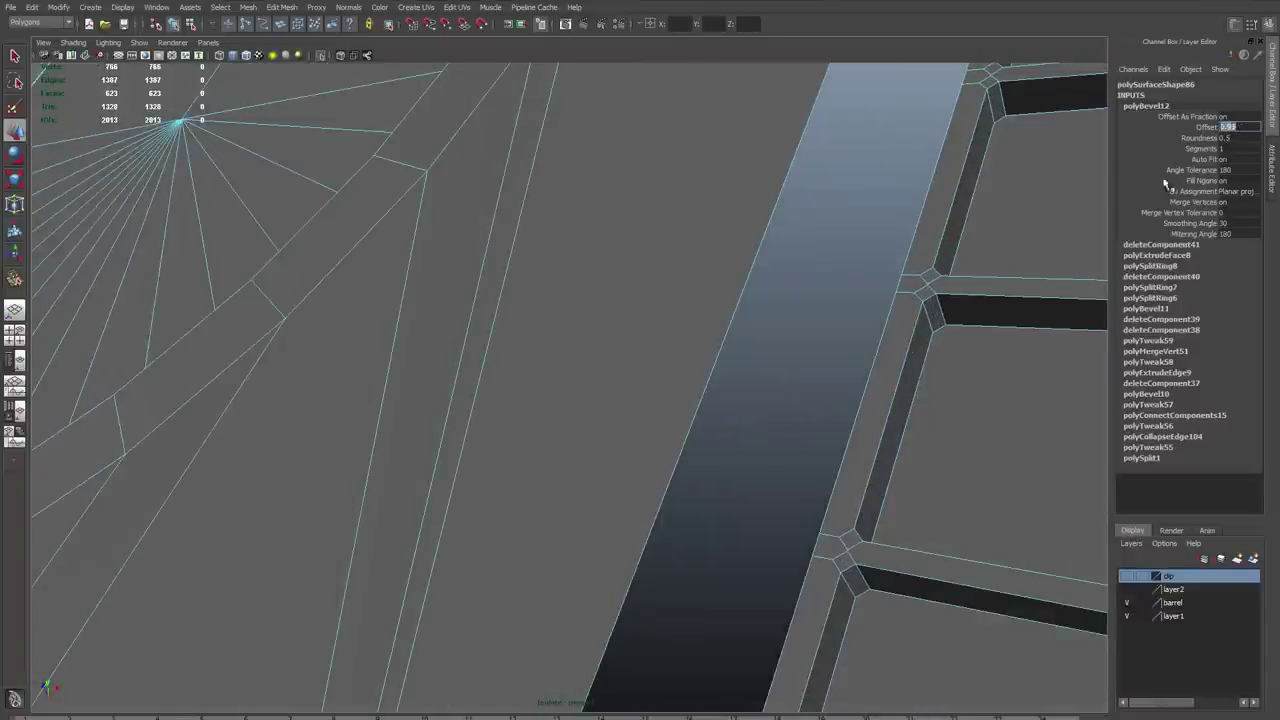
left_click_drag(970, 510, 593, 565, "alt")
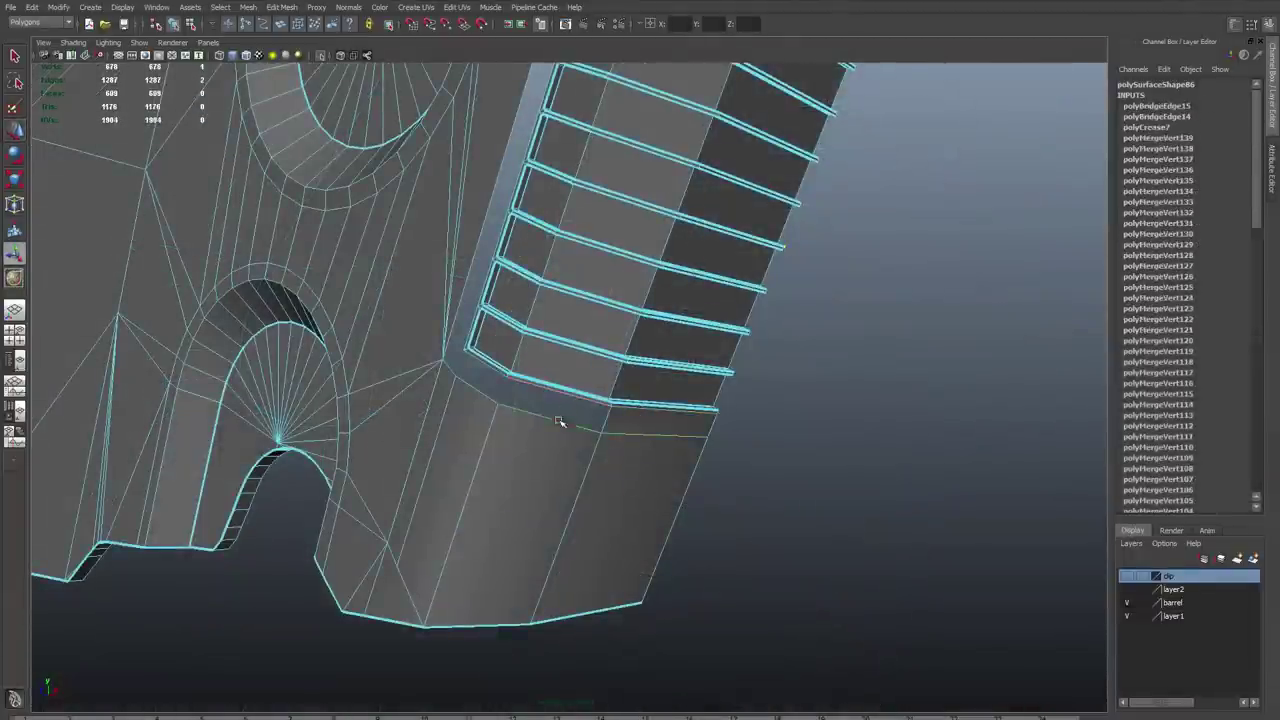
Bridge the open edges between the strips and merge the stray vertices
scroll(560, 423, "up", 3)
left_click_drag(632, 230, 605, 342, "alt")
right_click_drag(605, 342, 612, 480, "shift")
left_click_drag(700, 500, 800, 590, "alt")
key("F8")
left_click_drag(580, 415, 681, 415, "alt")
right_click_drag(780, 485, 829, 463, "shift")
left_click_drag(829, 463, 690, 533, "alt")
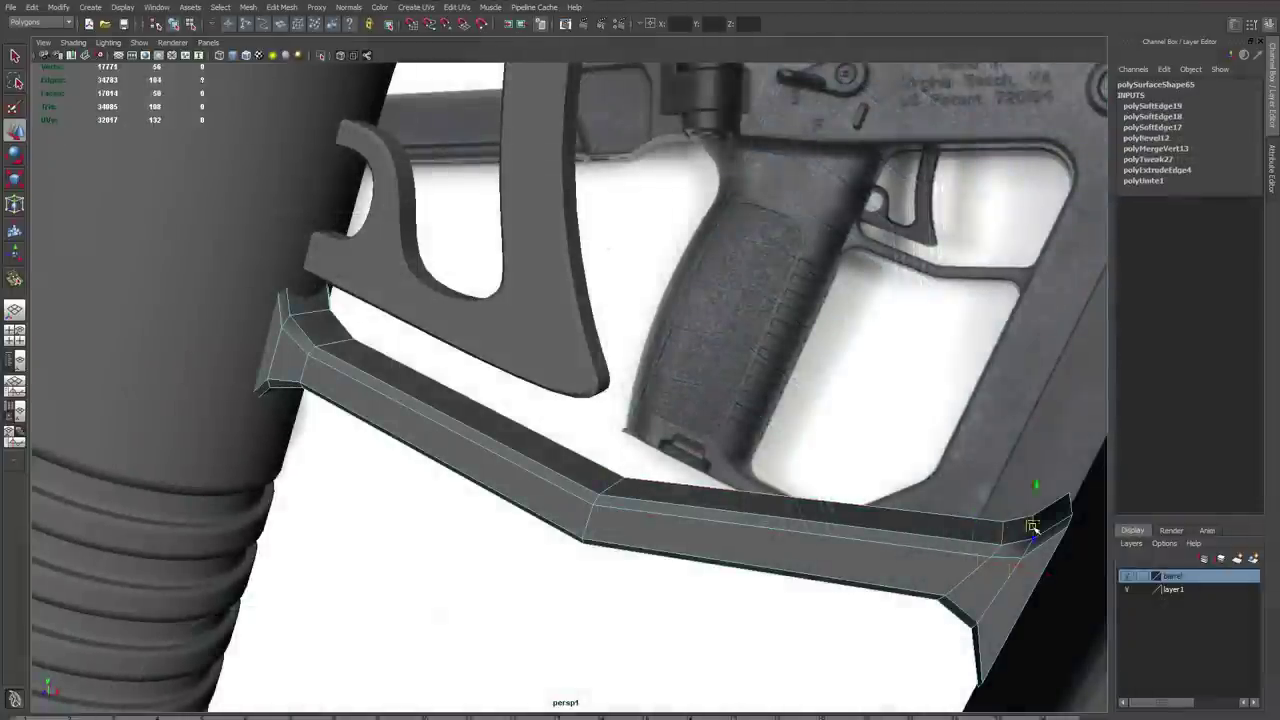
Isolate the bracket part and delete its open end face
left_click_drag(1034, 514, 1000, 430, "alt")
right_click_drag(1000, 430, 1006, 435, "shift")
left_click_drag(1006, 435, 786, 500, "alt")
left_click(932, 502)
key("ctrl+1")
key("F11")
left_click(534, 420)
key("Delete")
Extrude the open border edge and pull it upward
left_click_drag(534, 420, 894, 455, "alt")
right_click_drag(894, 455, 893, 485, "shift")
mouse_move(893, 485)
left_mouse_down("alt")
mouse_move(765, 468)
mouse_move(771, 457)
mouse_move(700, 528)
mouse_move(875, 490)
left_mouse_up("alt")
key("ctrl+z")
right_click_drag(875, 490, 880, 505, "shift")
left_click_drag(986, 509, 334, 263, "alt")
left_click_drag(272, 375, 362, 203)
right_click_drag(362, 203, 335, 253, "shift")
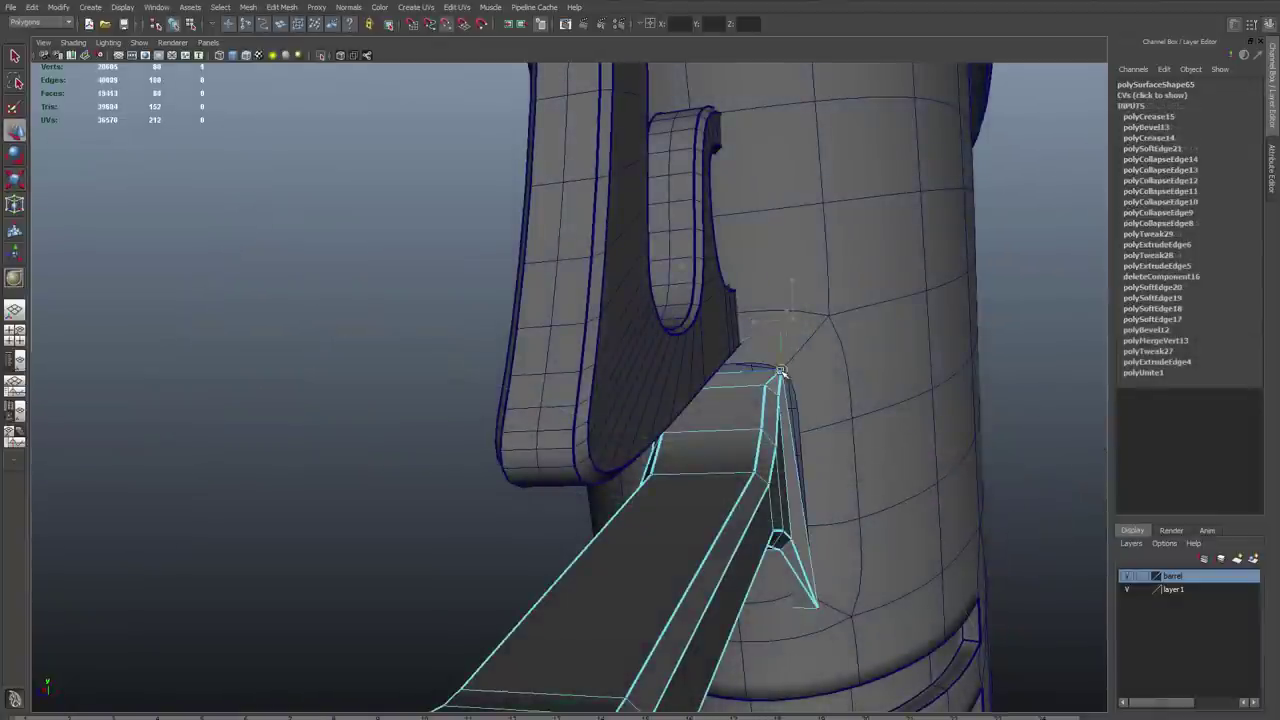
Select the extruded piece and inspect it around the pipe and bracket
mouse_move(781, 372)
right_mouse_down("alt")
mouse_move(880, 374)
mouse_move(786, 371)
right_mouse_up("alt")
left_click_drag(786, 371, 731, 386, "alt")
left_click_drag(531, 374, 620, 283, "alt")
left_click_drag(550, 399, 895, 400, "alt")
left_click(908, 250)
key("space")
Move the selected vertex down and right in the front view
key("space")
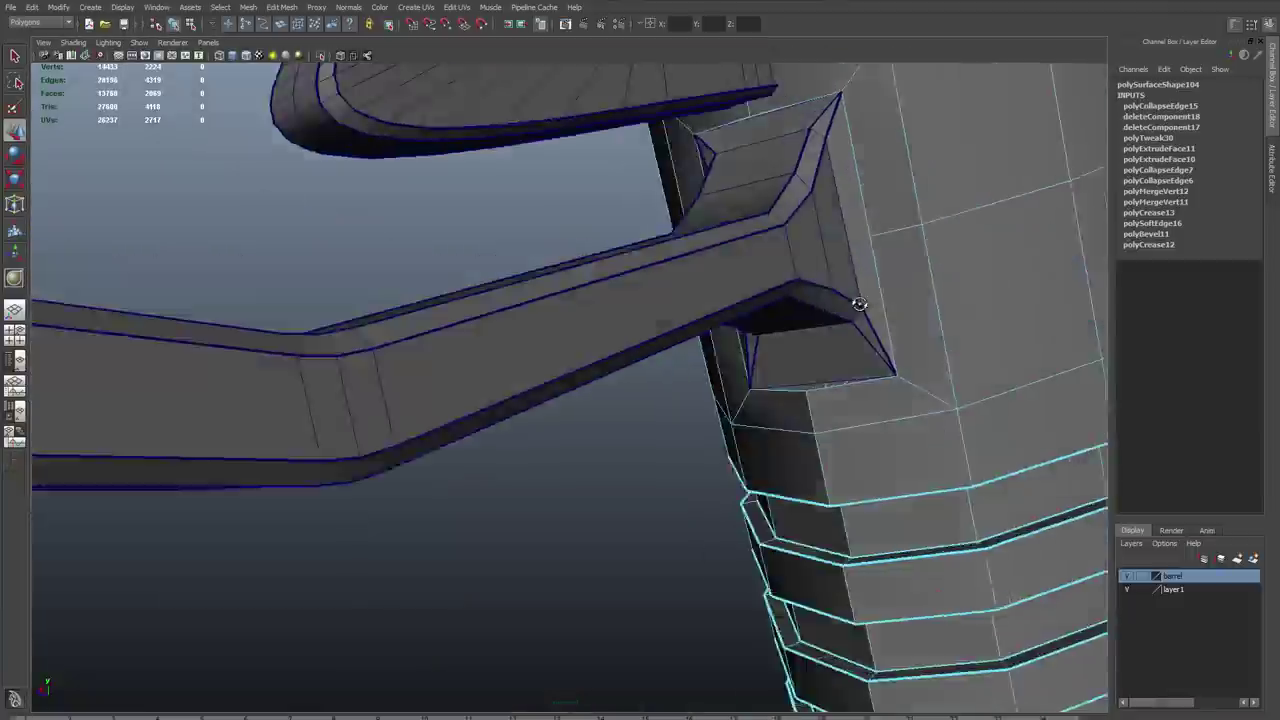
left_click_drag(665, 239, 724, 428, "alt")
right_click_drag(428, 294, 395, 295)
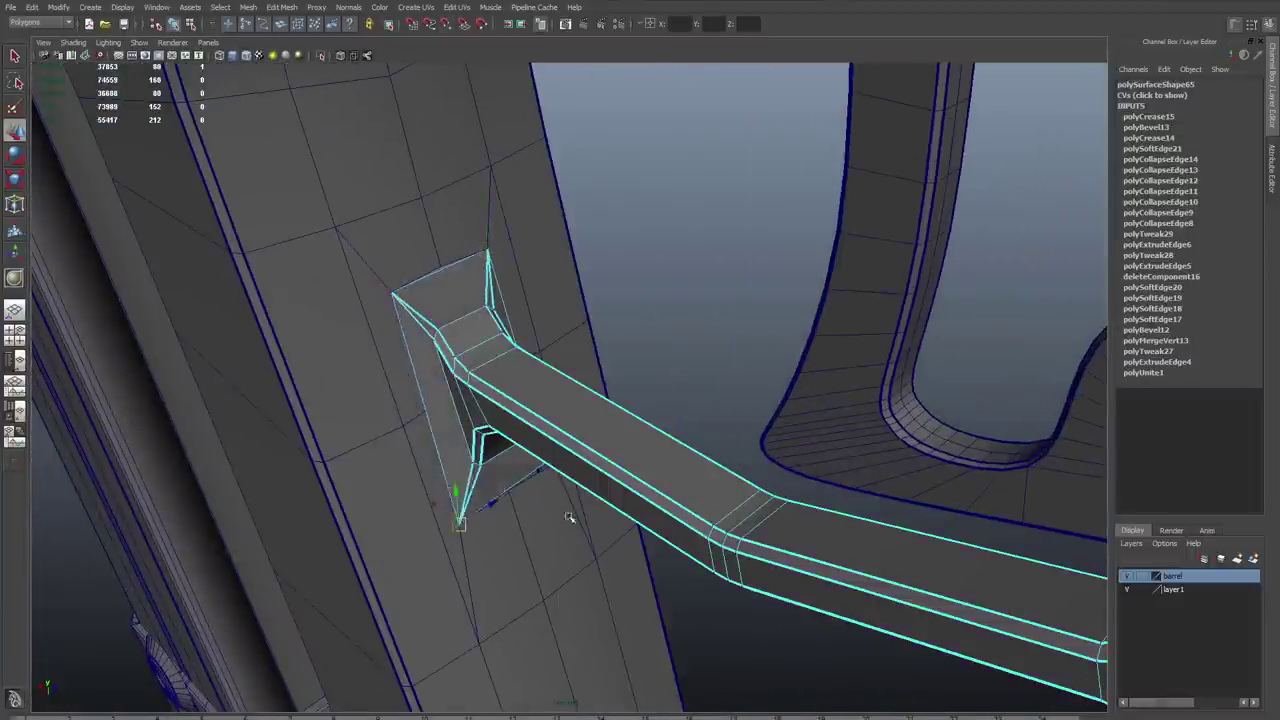
left_click_drag(569, 517, 554, 474, "alt")
left_click_drag(779, 341, 581, 305, "alt")
left_click_drag(446, 258, 632, 432, "alt")
left_click_drag(591, 268, 556, 413, "alt")
key("space")
key("space")
key("f")
middle_click_drag(590, 395, 610, 118, "alt")
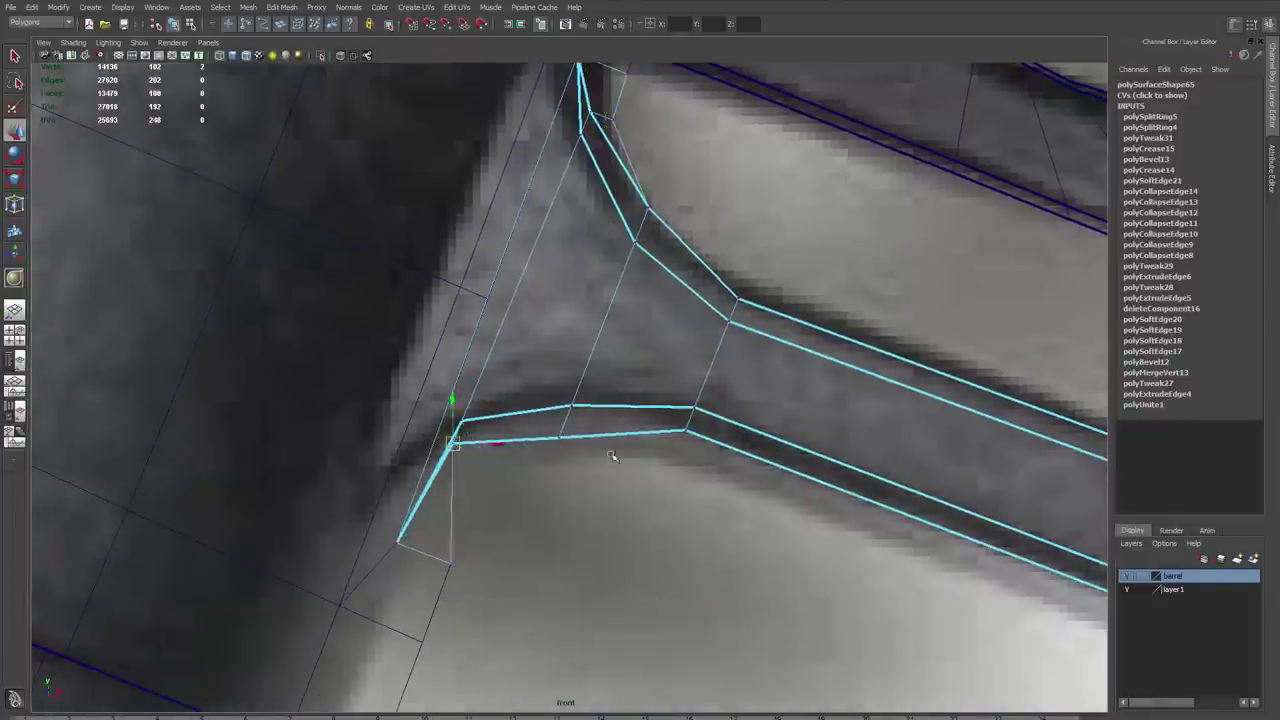
key("space")
key("space")
left_click_drag(517, 454, 557, 429, "alt")
key("space")
key("space")
left_click_drag(452, 443, 490, 462)
key("space")
key("space")
right_click_drag(677, 294, 686, 291)
Try combining the gun body and trigger, undo it, and check the Combine options
right_click_drag(545, 200, 414, 234, "alt")
left_click_drag(414, 234, 600, 240, "alt")
left_click(726, 237)
right_click_drag(726, 237, 726, 237, "alt")
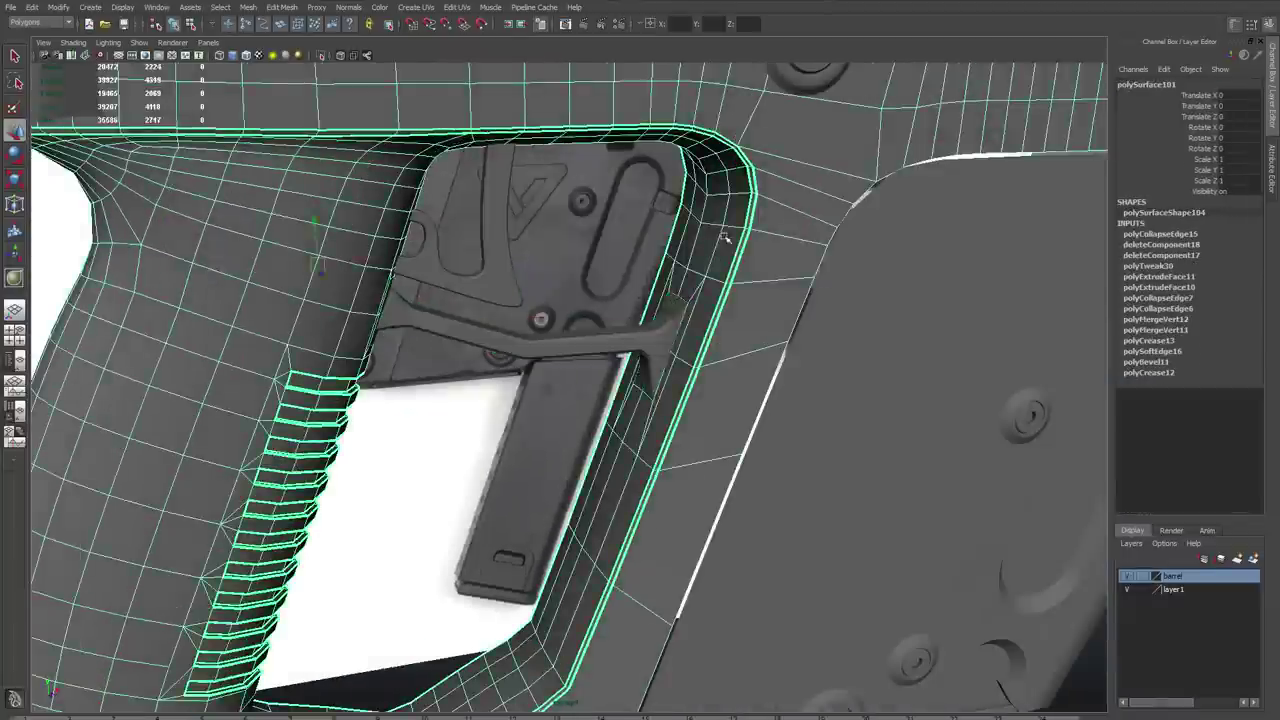
left_click_drag(726, 237, 500, 305, "alt")
left_click(500, 305, "shift")
right_click_drag(500, 305, 495, 490, "shift")
key("ctrl+z")
left_click(491, 381, "shift")
left_click(491, 381, "shift")
right_click_drag(491, 381, 487, 530, "shift")
left_click(1052, 488)
right_click_drag(540, 360, 540, 316, "shift")
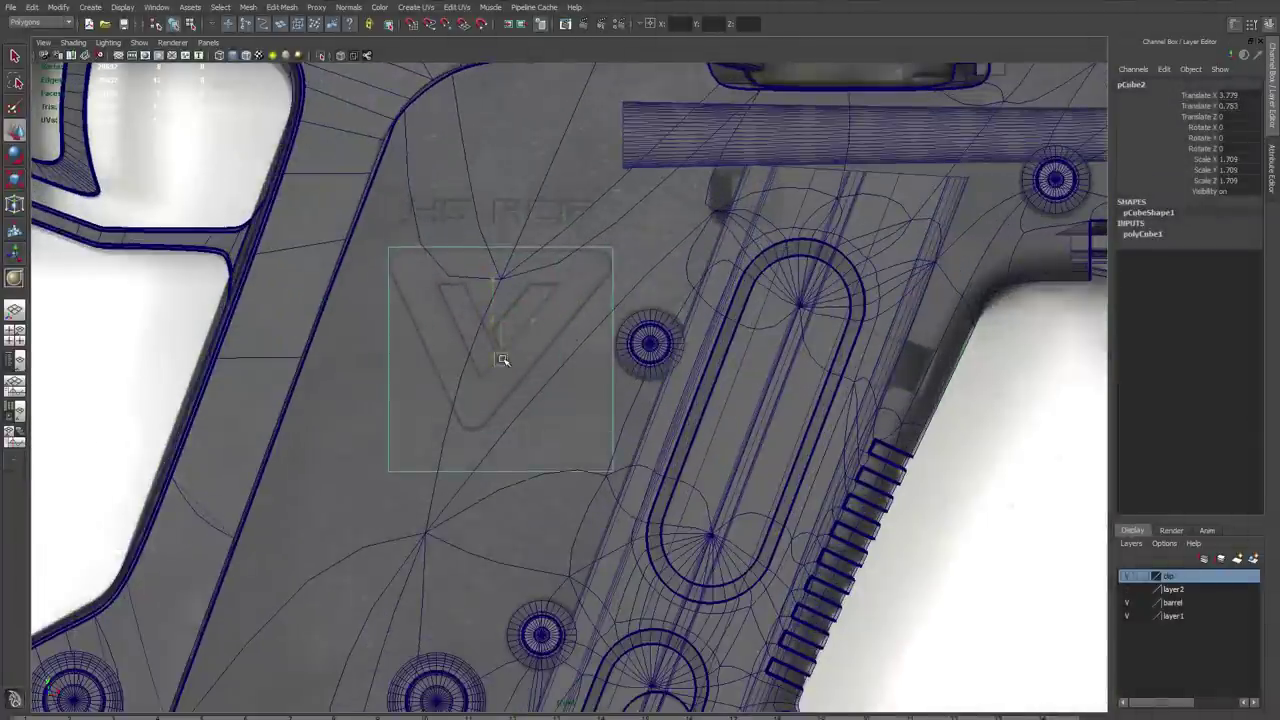
Set the triangle cube's bevel segment count and extrude its triangle face
right_click_drag(527, 370, 567, 366, "shift")
left_click(1237, 148)
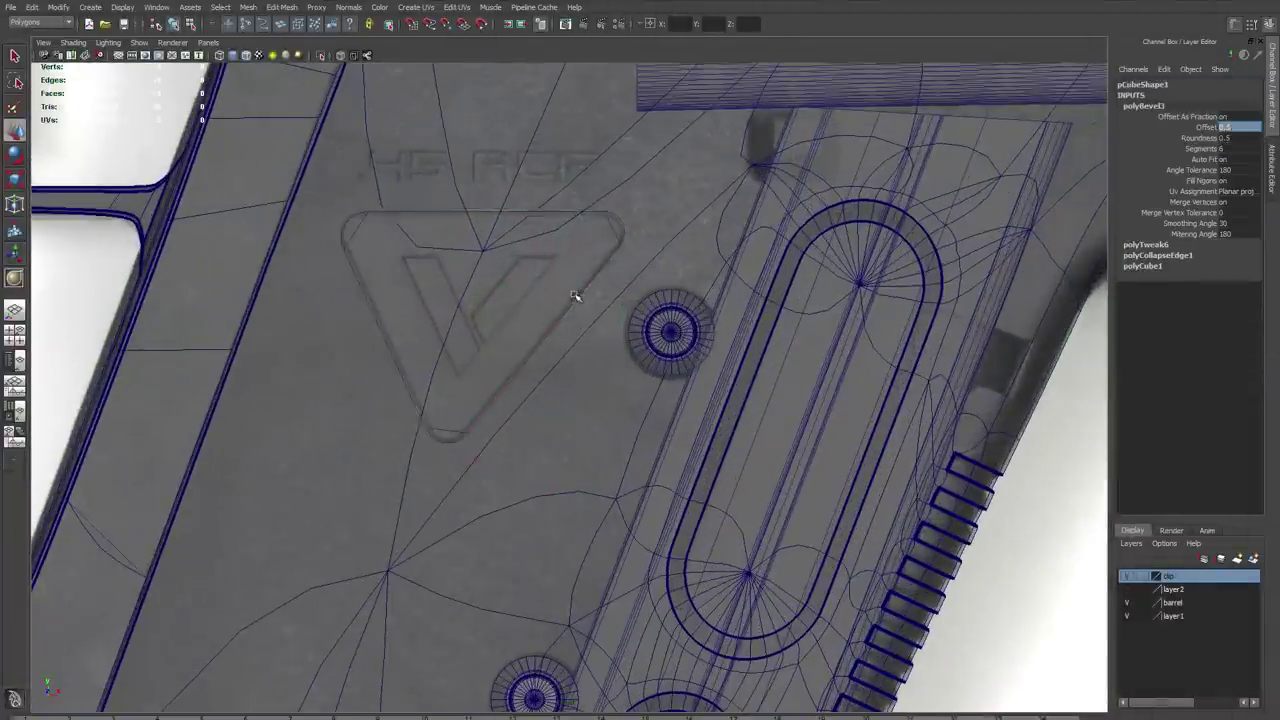
key("F8")
scroll(481, 313, "up", 3)
key("F8")
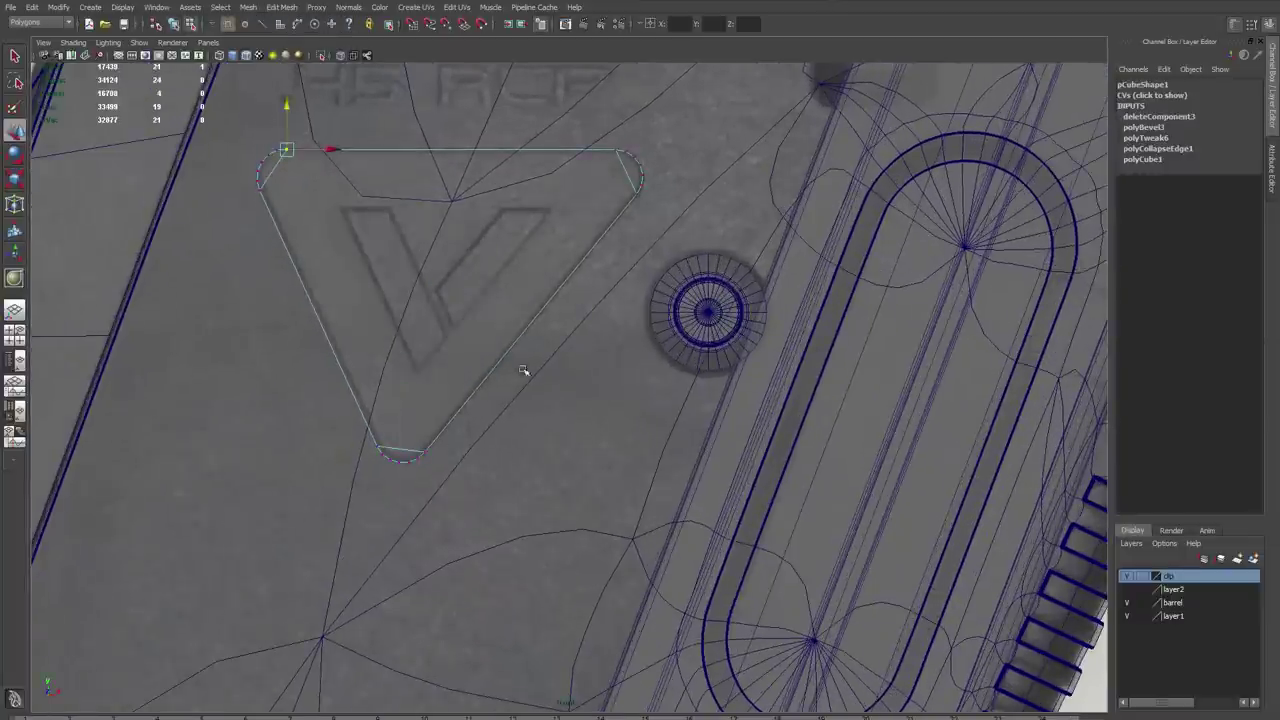
scroll(548, 288, "down", 1)
right_click_drag(629, 223, 557, 214)
left_click(449, 340)
key("ctrl+e")
Multi-Cut new edges across the triangle and delete the unwanted edges
scroll(428, 325, "up", 3)
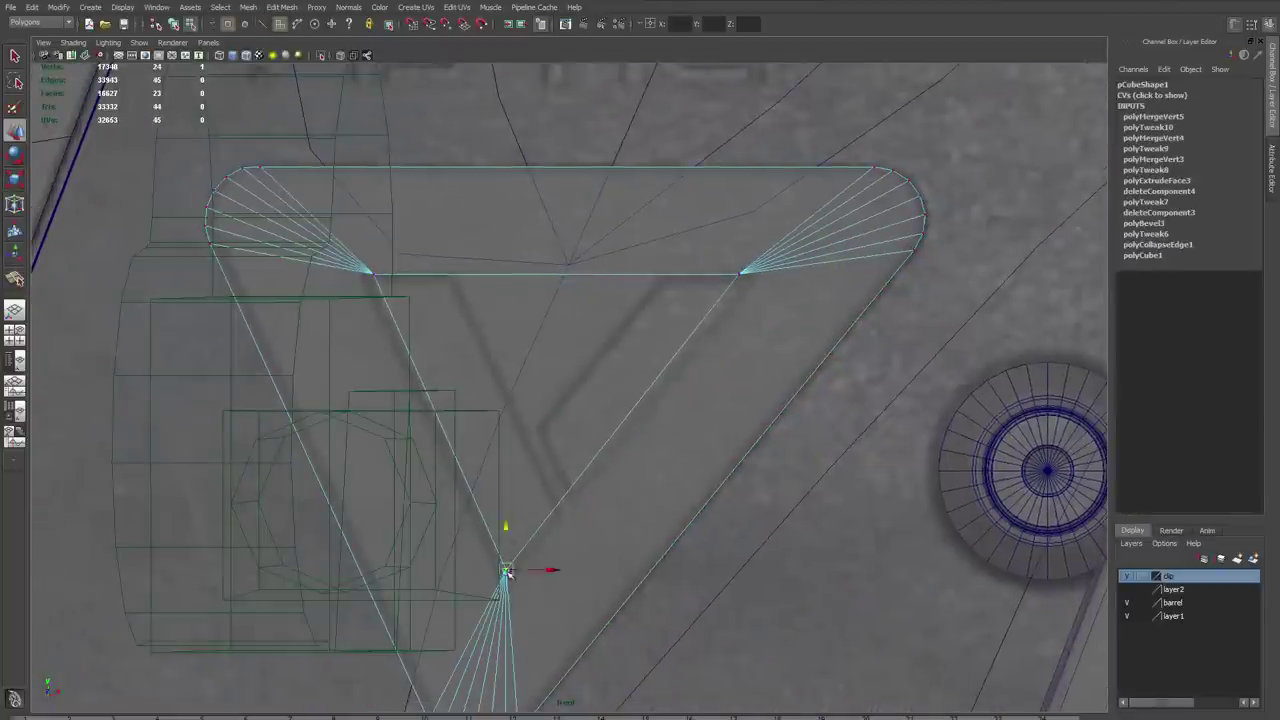
right_click_drag(491, 273, 503, 366)
key("ctrl+shift+x")
left_click(443, 277)
left_click(571, 500)
left_click(463, 275)
left_click(572, 500)
left_click(540, 428)
key("space")
key("space")
right_click_drag(671, 305, 625, 343)
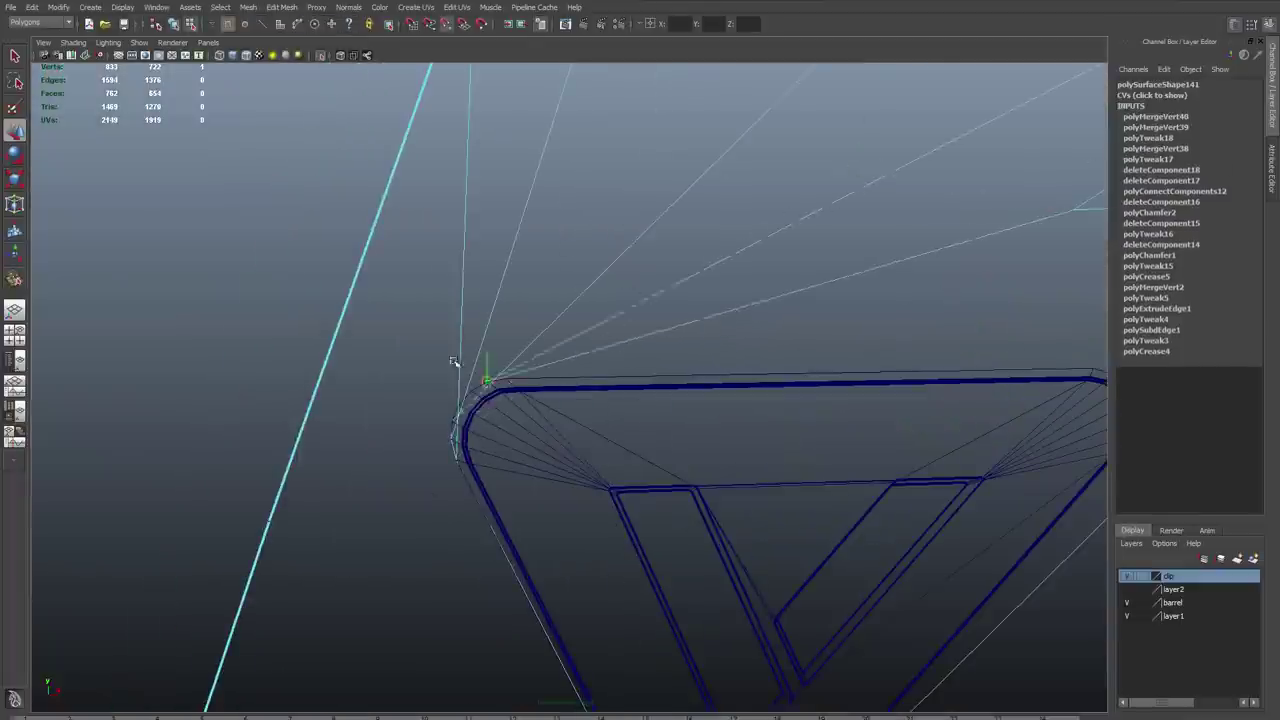
left_click_drag(453, 362, 512, 324, "alt")
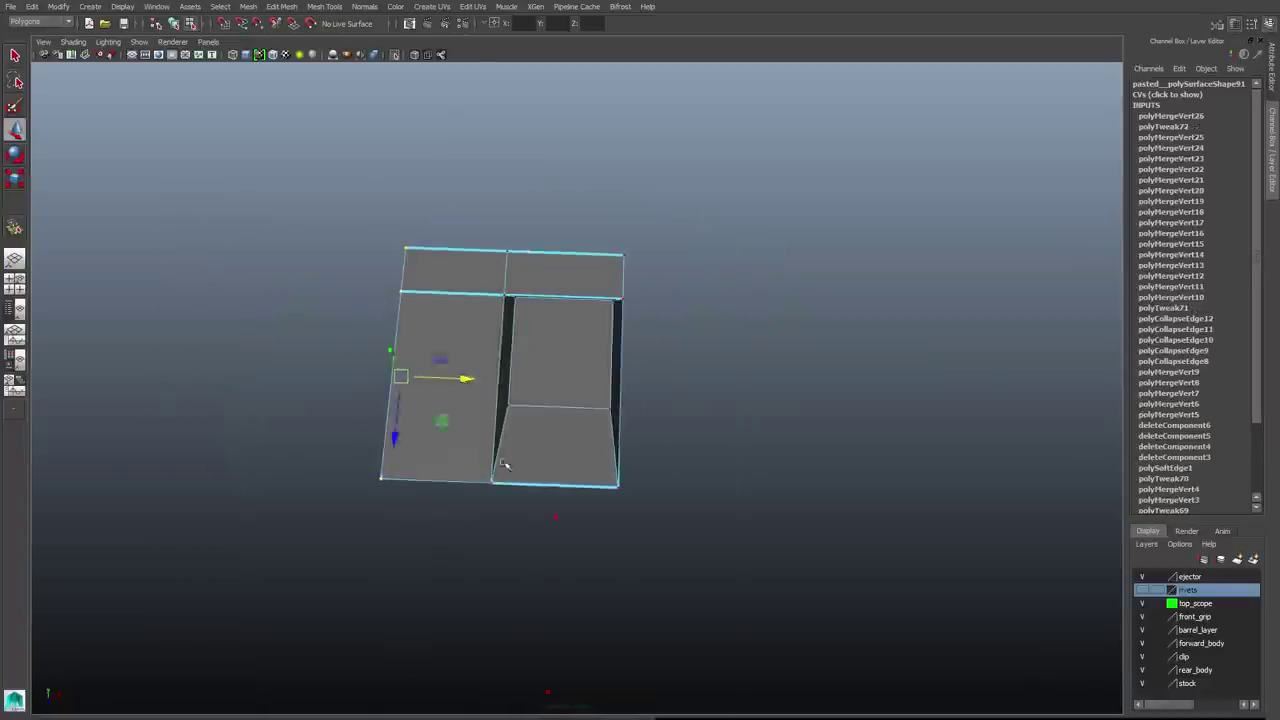
Duplicate the recessed block, shift it left along X, and repeat with Duplicate with Transform
right_click_drag(523, 345, 522, 366, "shift")
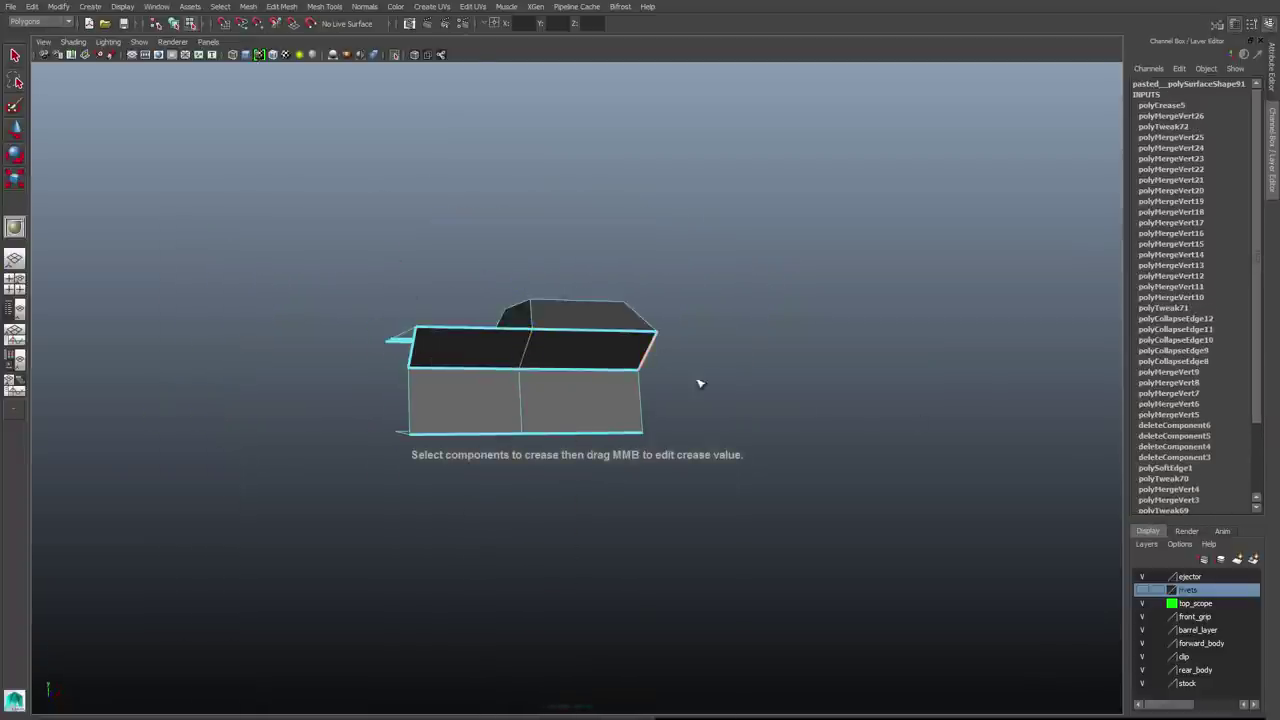
left_click_drag(700, 383, 561, 430, "alt")
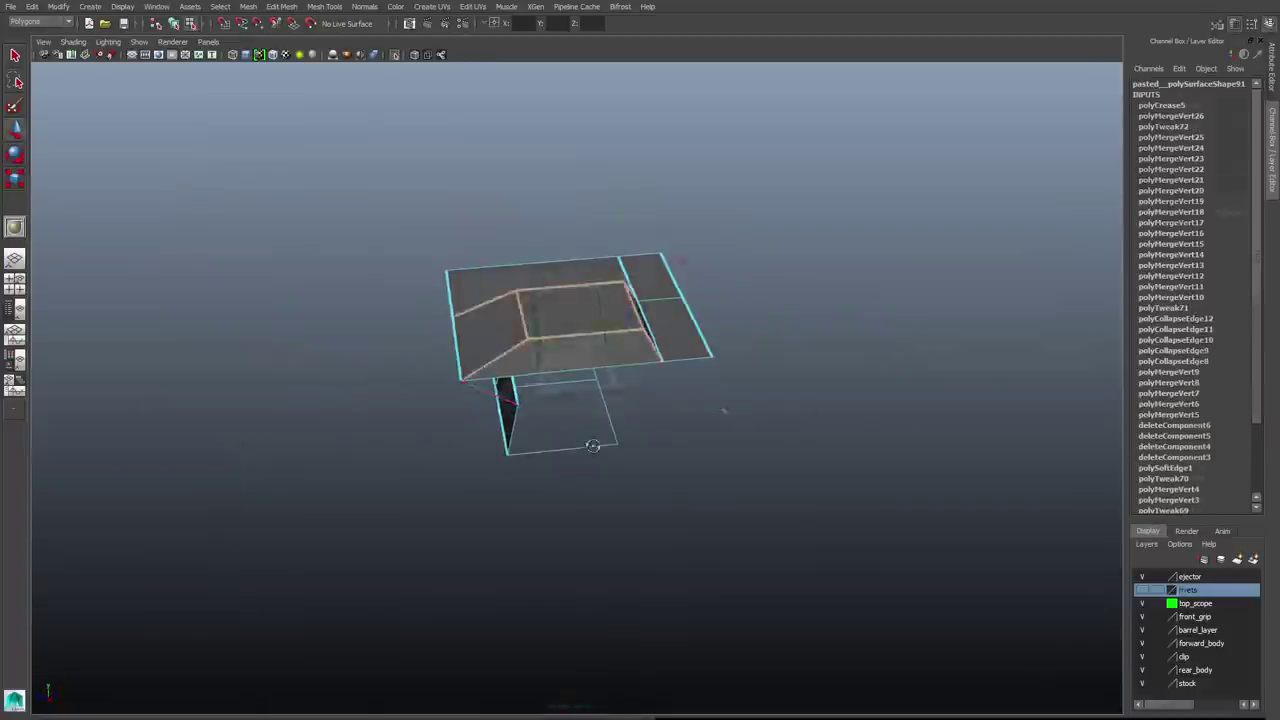
right_click_drag(766, 266, 766, 266)
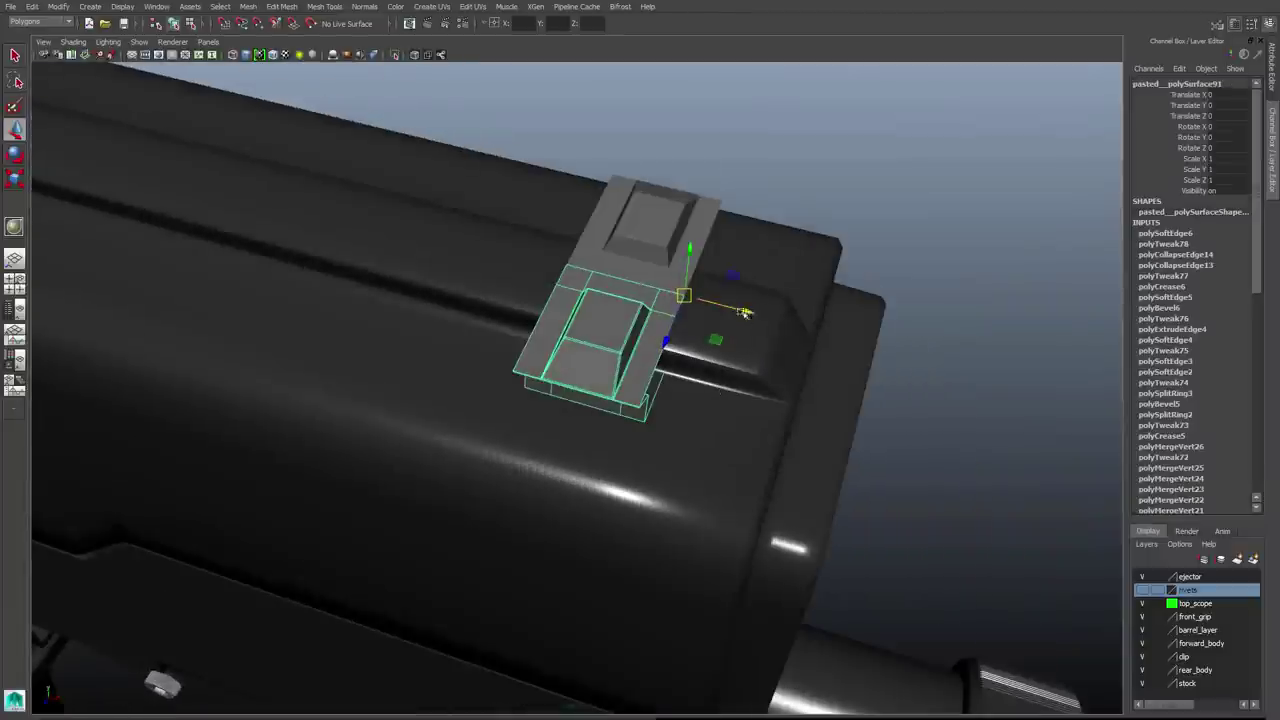
left_click_drag(597, 289, 670, 300, "alt")
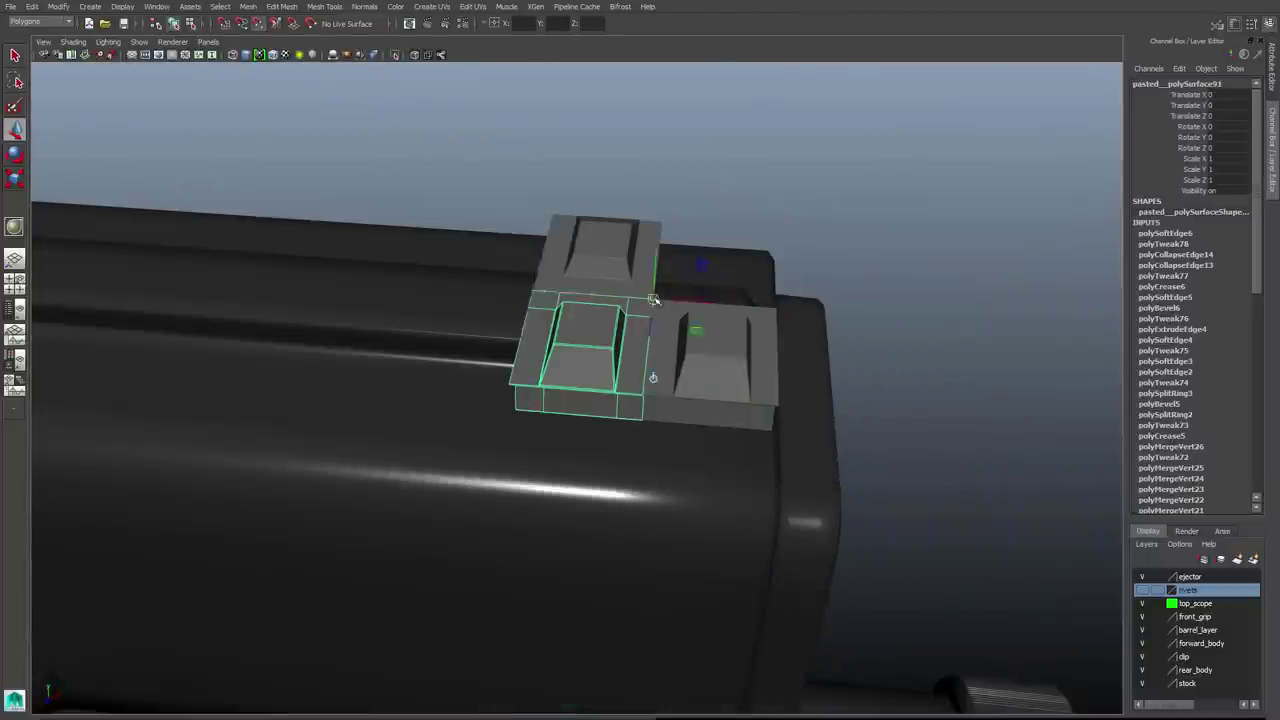
left_click_drag(646, 320, 690, 345, "alt")
key("ctrl+d")
left_click_drag(672, 281, 568, 268)
left_click(35, 8)
left_click(174, 326)
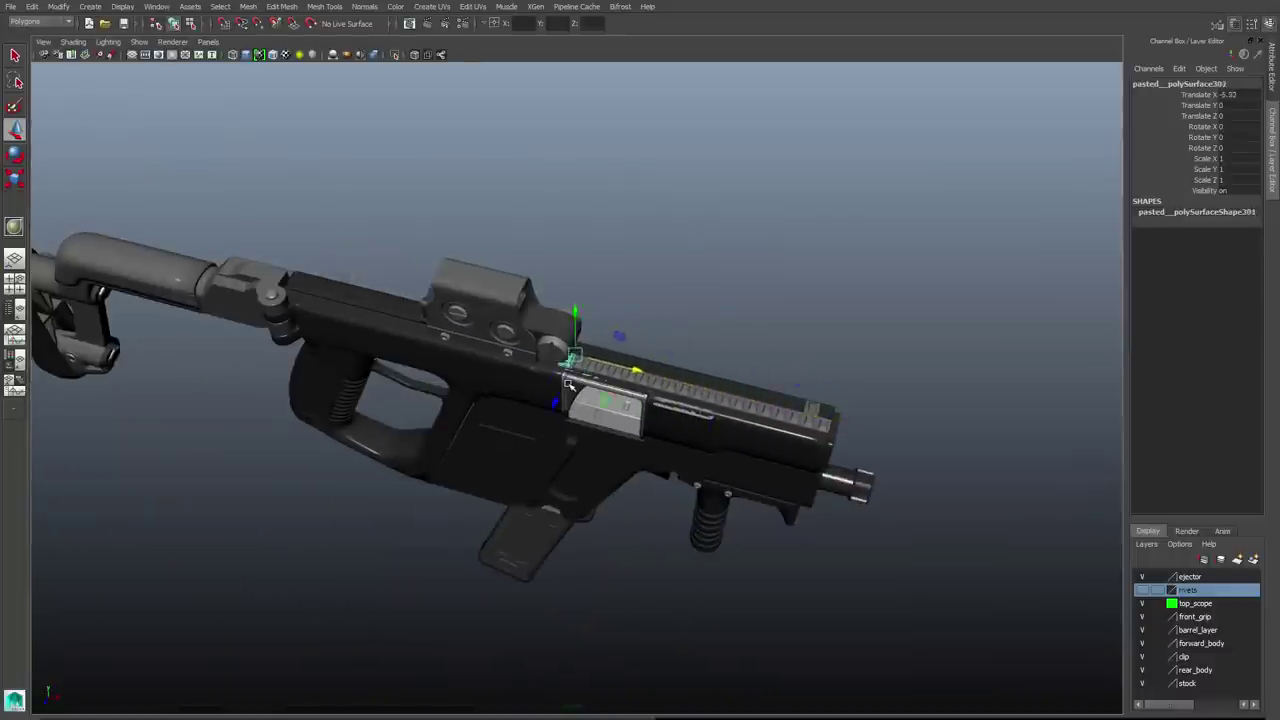
left_click_drag(567, 385, 655, 289, "alt")
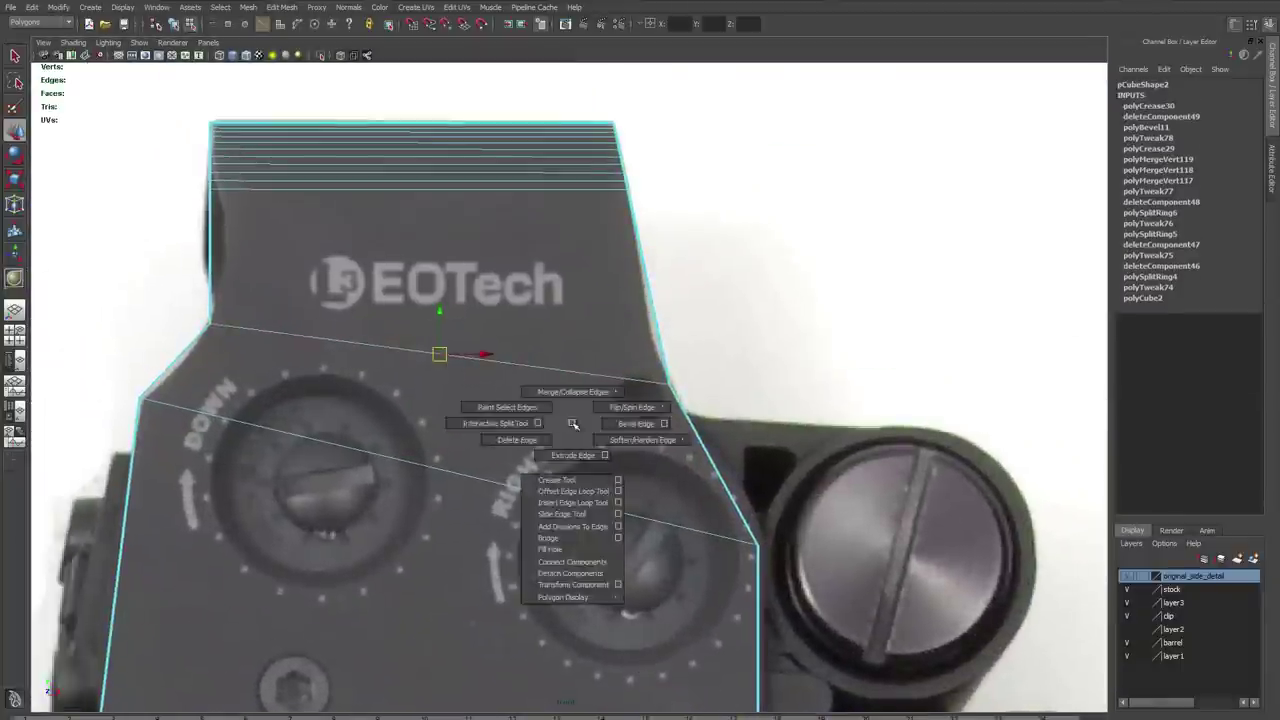
Bevel the scope bracket's corner edges (Offset 0.5, Segments 1) repeatedly and soften them
right_click_drag(573, 424, 636, 423, "shift")
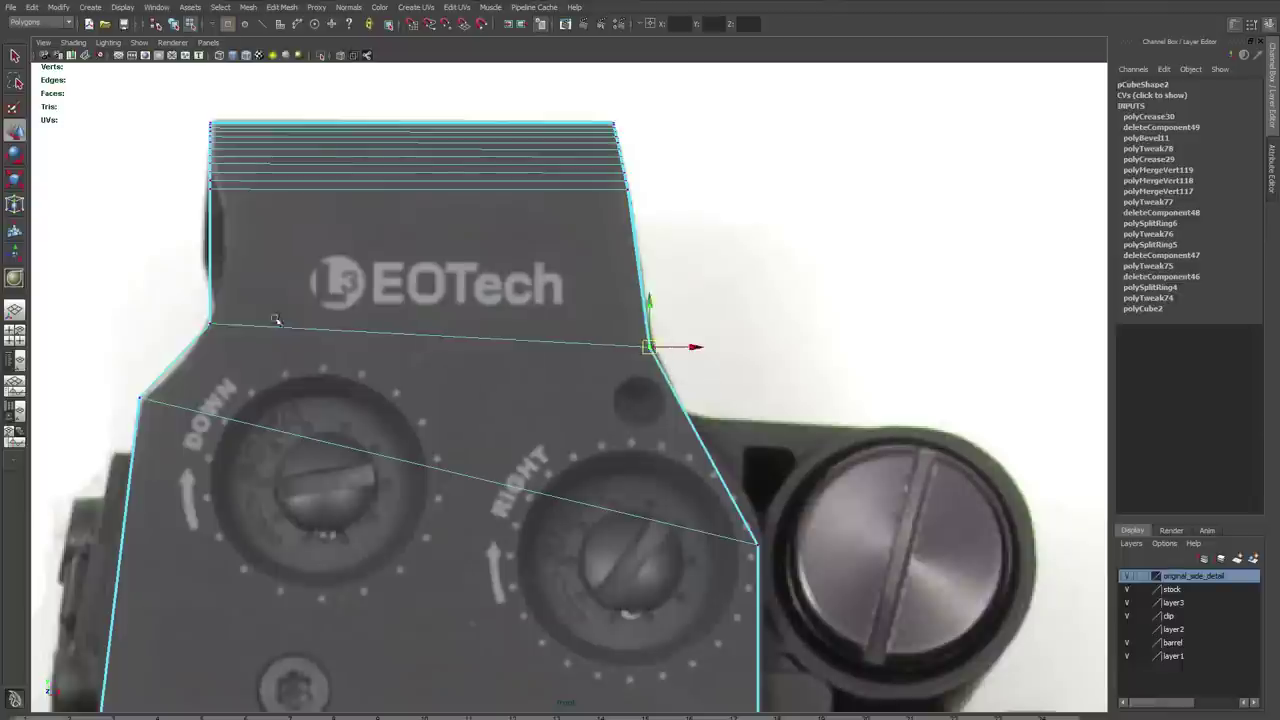
right_click_drag(545, 430, 577, 397, "shift")
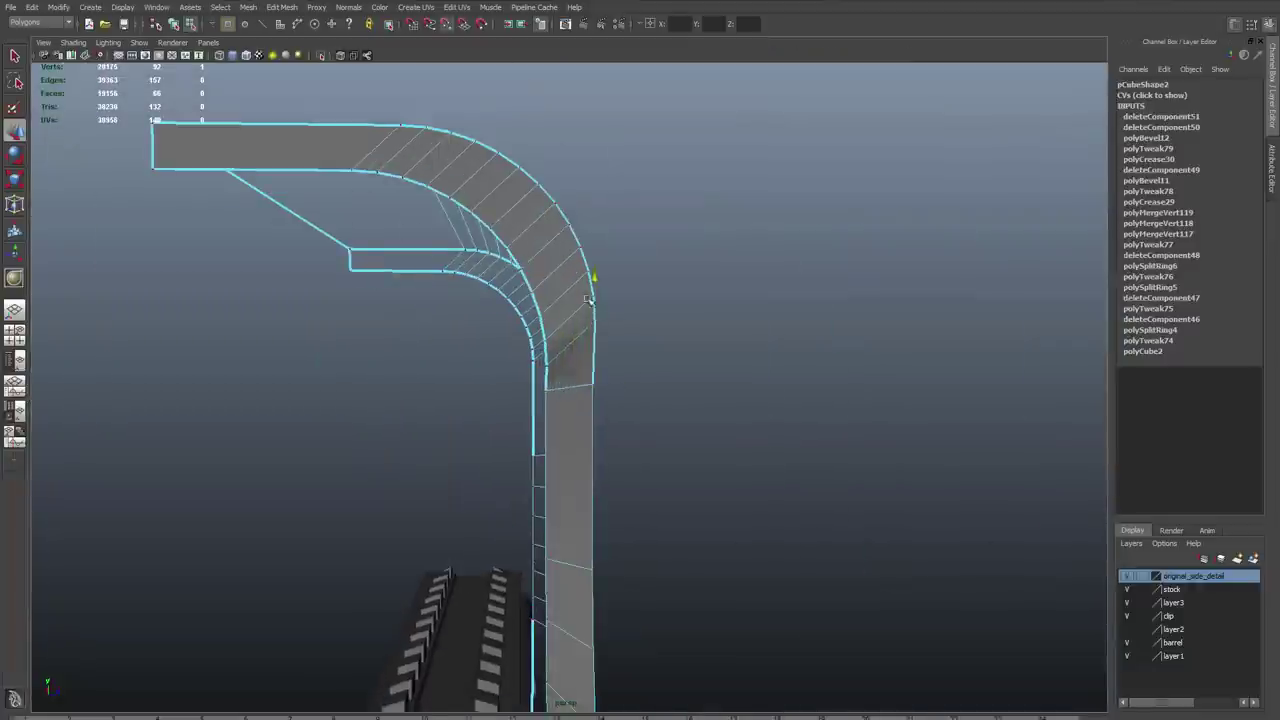
right_click_drag(549, 386, 690, 440, "shift")
right_click_drag(614, 400, 677, 428, "shift")
right_click_drag(700, 262, 666, 260)
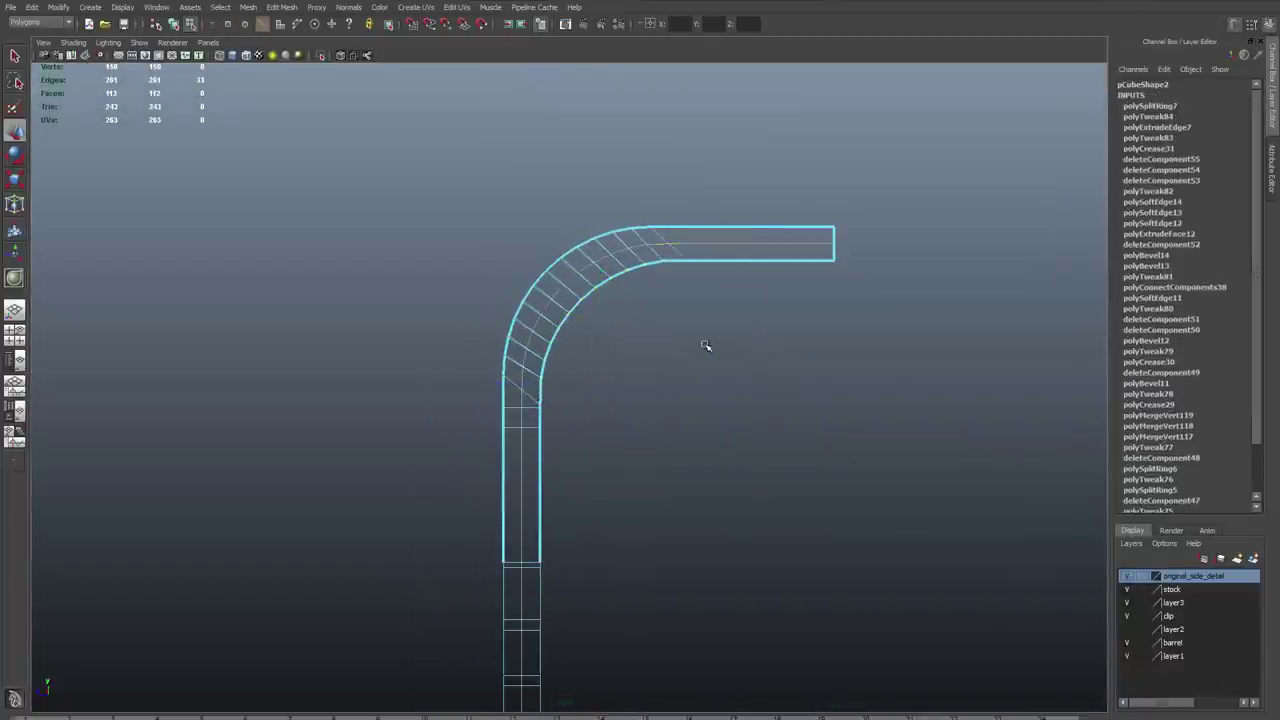
right_click_drag(705, 346, 889, 305, "shift")
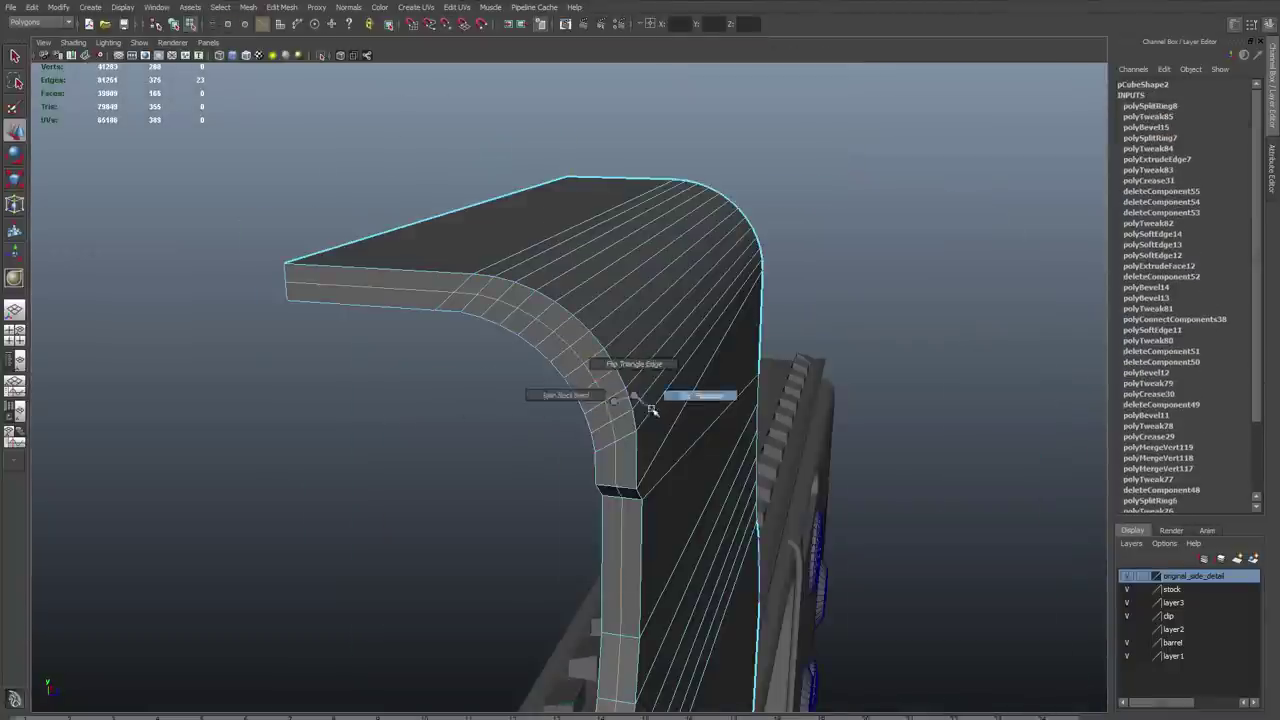
right_click_drag(651, 410, 655, 408, "shift")
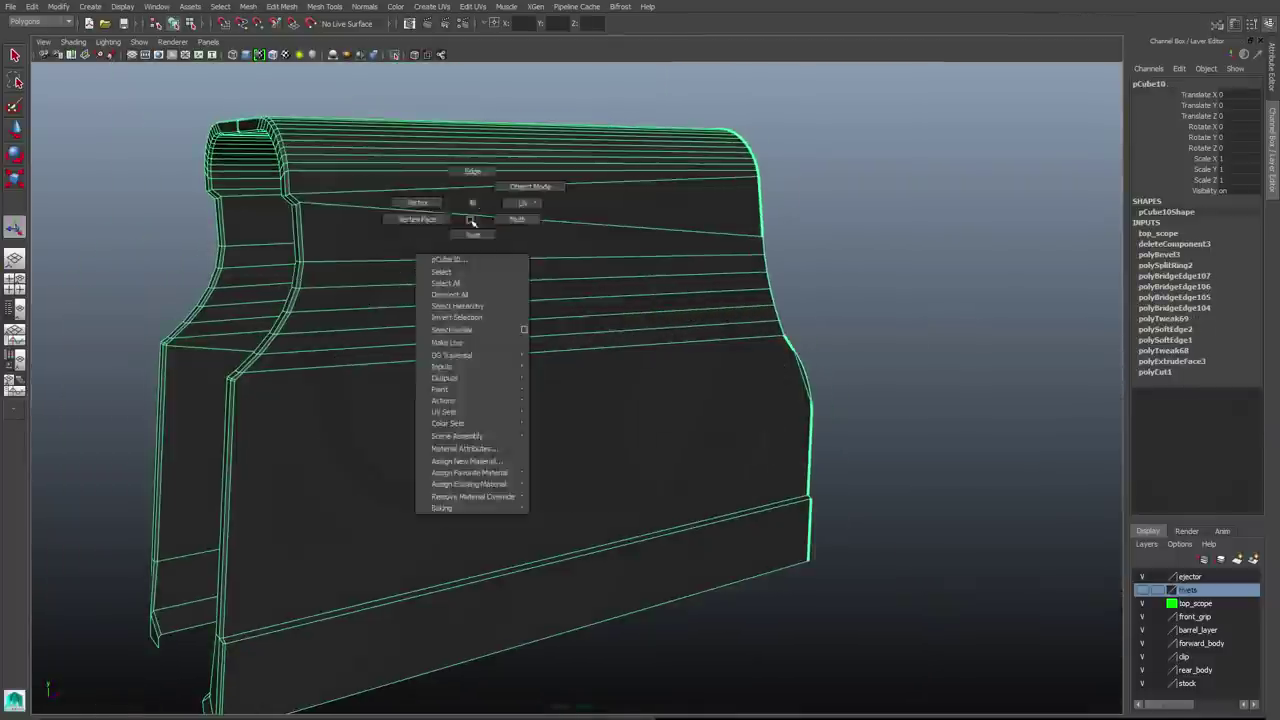
Extrude the selected scope faces, then return to object mode and check wireframe and shaded views
right_click_drag(466, 220, 400, 357, "shift")
right_click(490, 285)
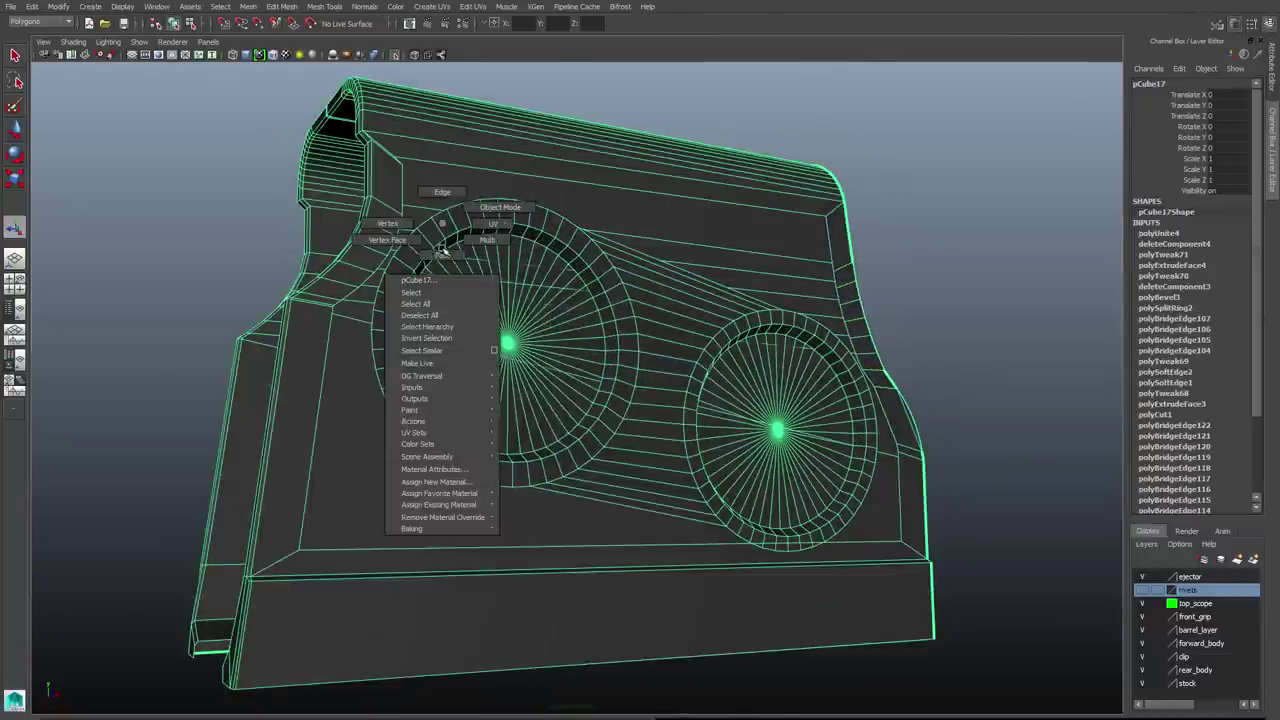
left_click(500, 196)
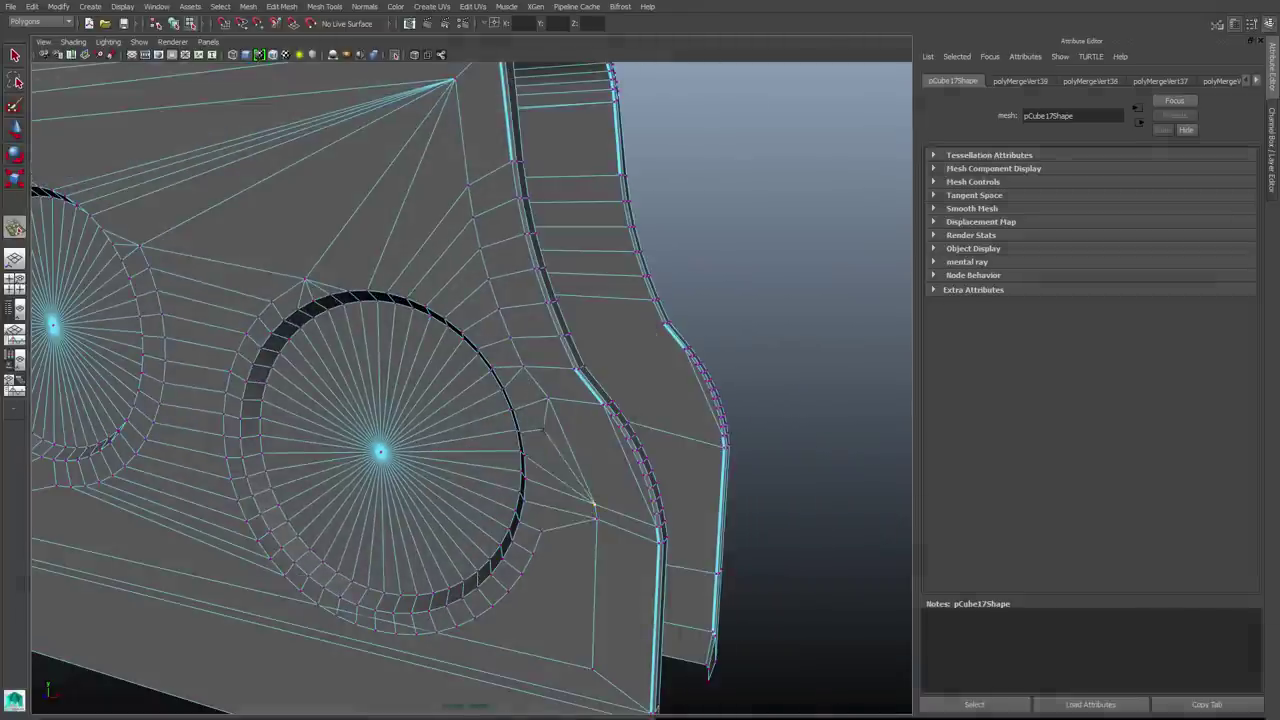
left_click_drag(545, 429, 546, 388, "alt")
mouse_move(511, 474)
left_mouse_down("alt")
mouse_move(440, 520)
mouse_move(580, 470)
mouse_move(620, 440)
mouse_move(600, 430)
mouse_move(552, 455)
left_mouse_up("alt")
key("4")
key("q")
key("5")
scroll(449, 363, "down", 5)
key("F8")
Switch to vertex selection on the scope housing and inspect it in wireframe
key("F8")
scroll(523, 289, "up", 5)
right_click(526, 302, "shift")
scroll(571, 357, "down", 3)
key("F8")
right_click(543, 450, "shift")
left_click(410, 418)
mouse_move(410, 418)
left_mouse_down("alt")
mouse_move(487, 339)
mouse_move(705, 471)
mouse_move(580, 514)
left_mouse_up("alt")
Select the circle's edge loop and extrude it inward repeatedly at Local Scale 0.650 into stepped rings
key("F8")
key("3")
key("4")
double_click(651, 457)
mouse_move(651, 457)
left_mouse_down("alt")
mouse_move(535, 312)
mouse_move(640, 390)
mouse_move(775, 348)
left_mouse_up("alt")
key("5")
key("ctrl+e")
scroll(666, 396, "up", 3)
key("ctrl+e")
key("ctrl+e")
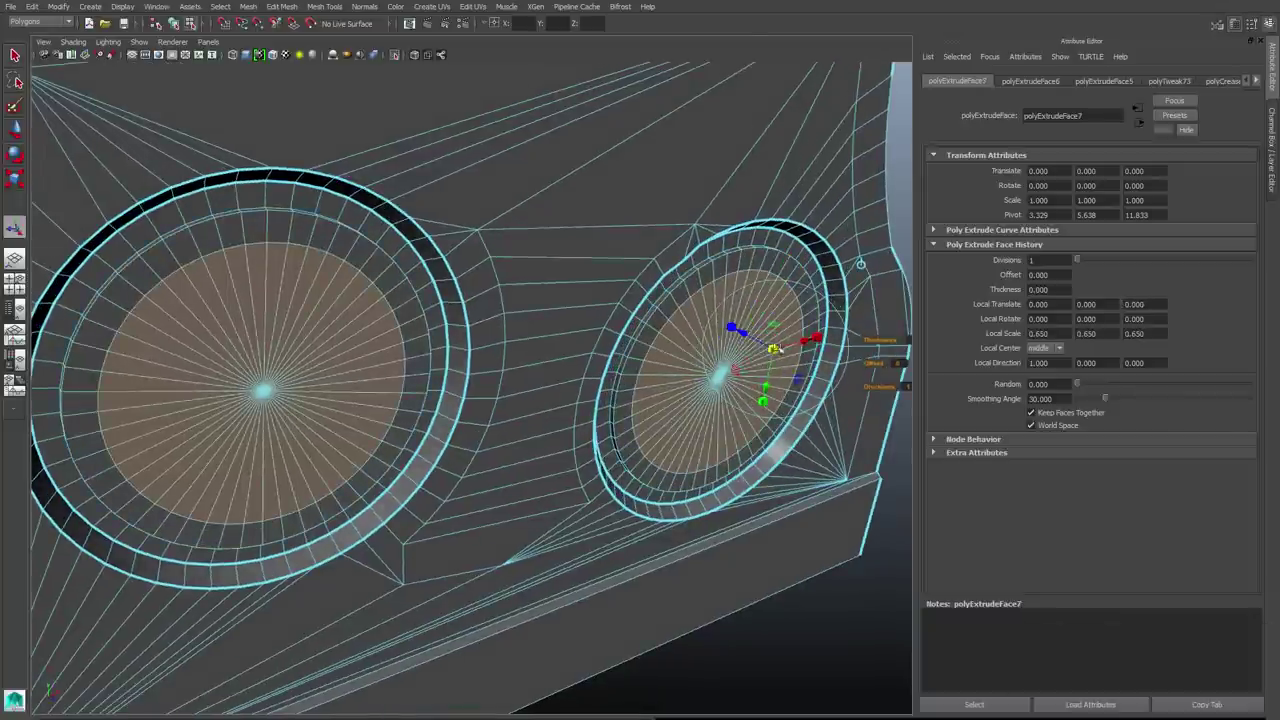
right_click_drag(720, 395, 700, 420, "shift")
left_click_drag(700, 420, 720, 391, "alt")
scroll(700, 383, "up", 3)
key("F8")
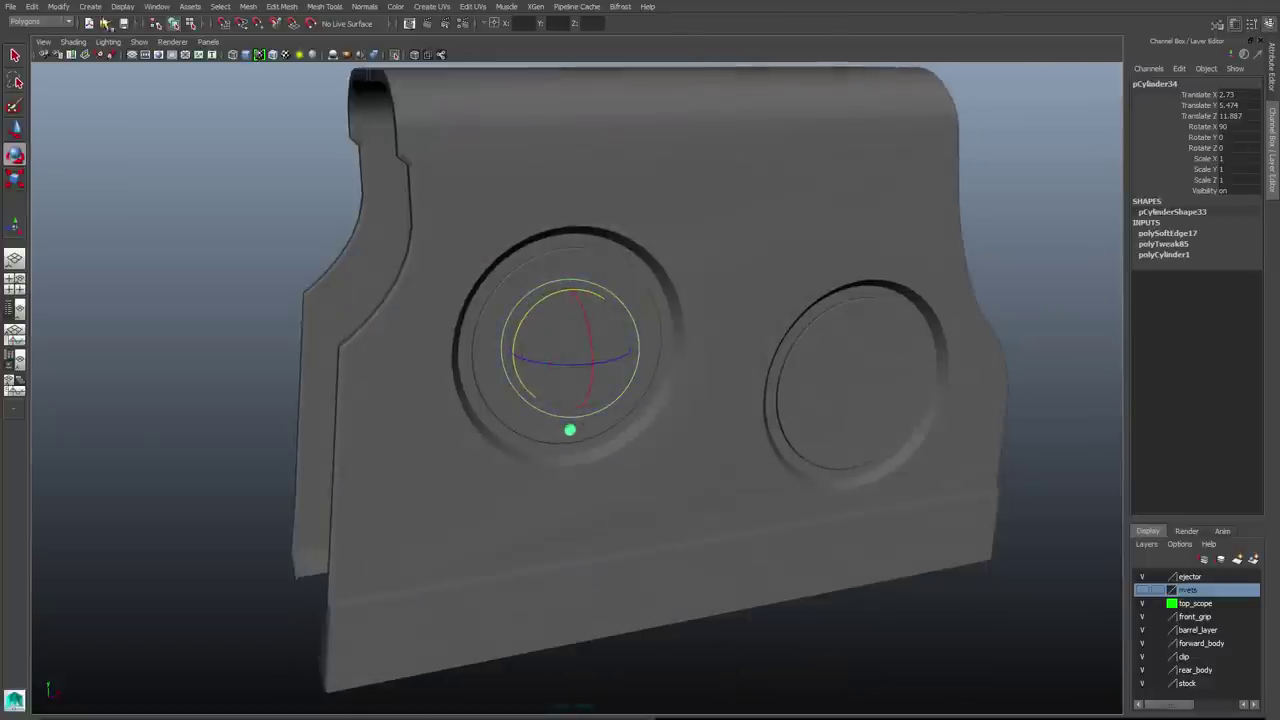
Duplicate the rivet around the left lens with Duplicate Special set to Instance and Rotate Y 20
left_click(32, 6)
left_click(156, 312)
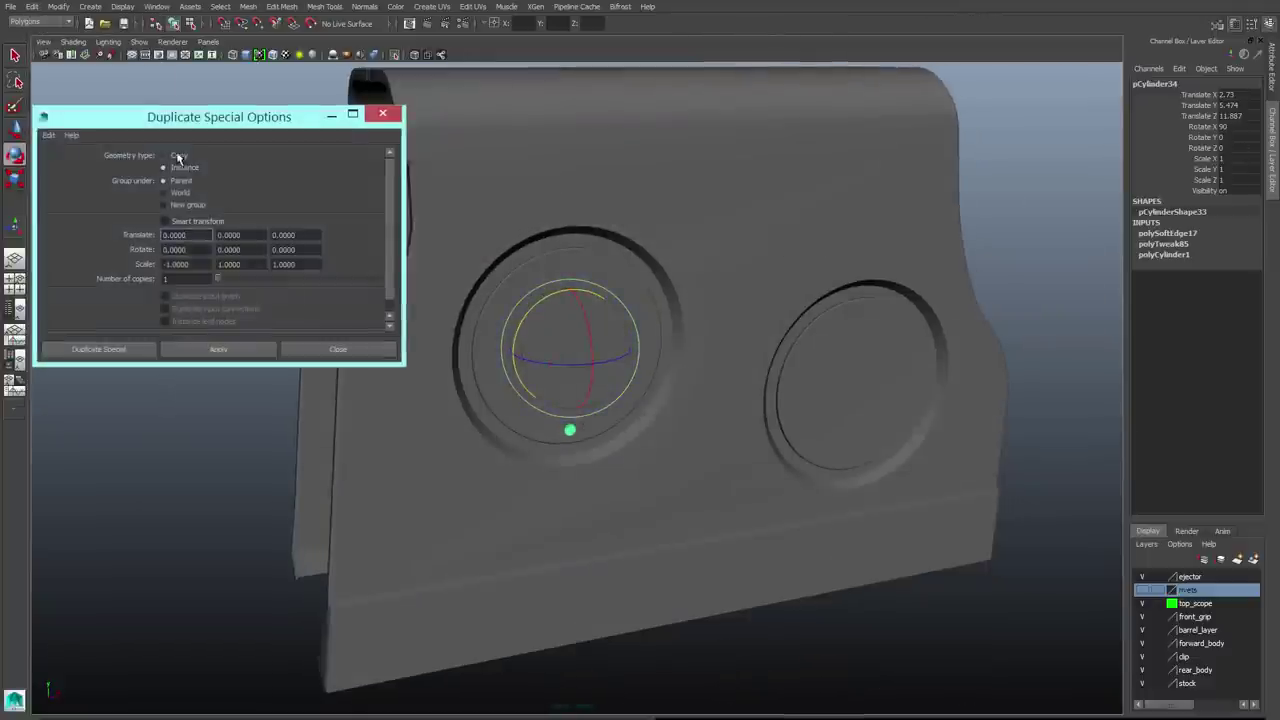
double_click(176, 264)
type("1")
left_click(184, 278)
left_click_drag(540, 365, 569, 371, "alt")
type("20")
left_click_drag(500, 410, 545, 425, "alt")
left_click(226, 349)
key("space")
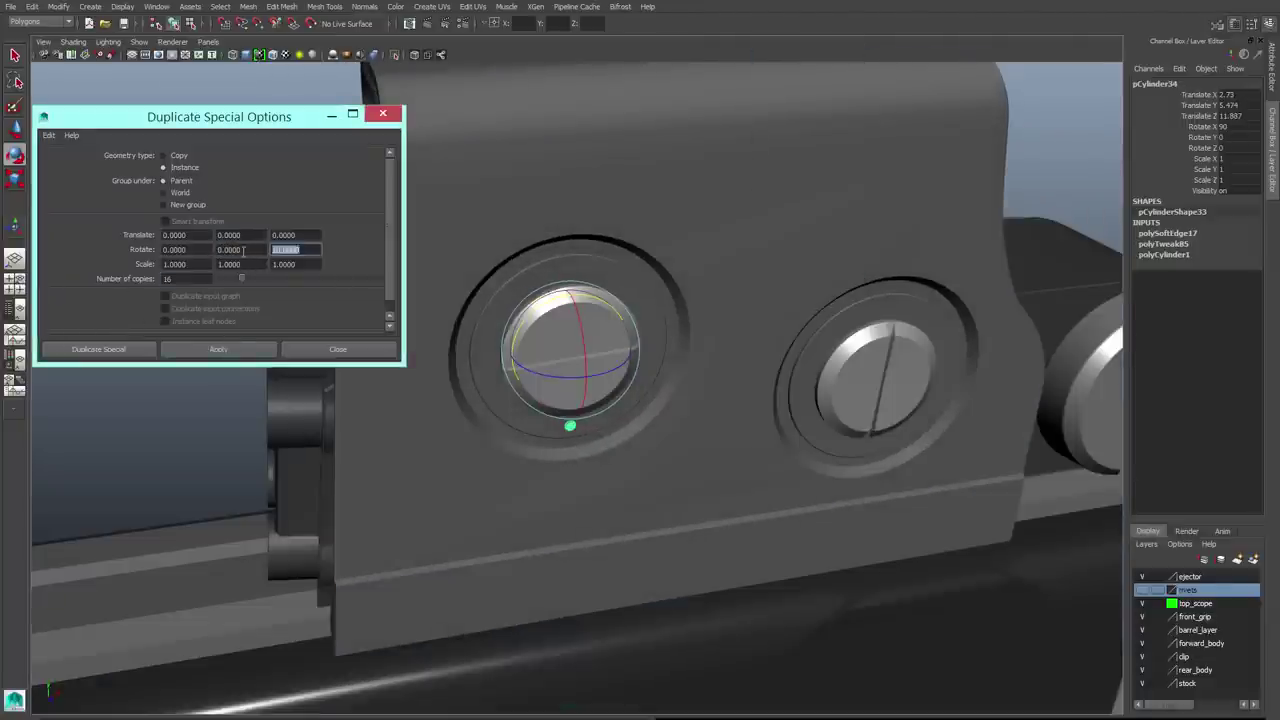
left_click(233, 351)
Isolate the rivet ring, combine the copies into one mesh, and close the Duplicate Special options
mouse_move(545, 430)
left_mouse_down("alt")
mouse_move(600, 450)
mouse_move(568, 433)
left_mouse_up("alt")
key("ctrl+1")
key("ctrl+1")
right_click_drag(594, 394, 529, 366, "shift")
key("4")
key("5")
key("ctrl+1")
right_click_drag(572, 437, 563, 494, "alt")
key("space")
key("ctrl+1")
left_click(98, 349)
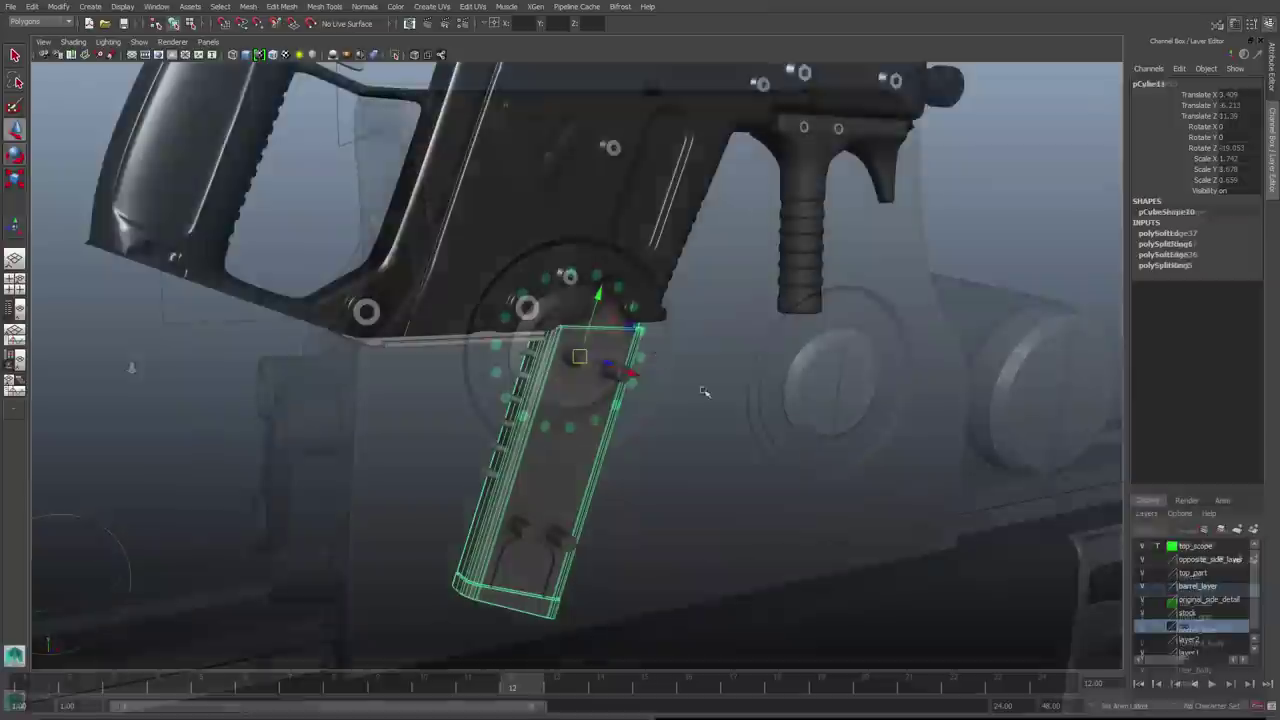
Try a Boolean Difference of the green cylinders from the magazine, then undo it
left_click_drag(640, 420, 610, 612, "alt")
left_click(683, 330)
left_click_drag(686, 534, 584, 373, "alt")
left_click(584, 373)
left_click(613, 258, "shift")
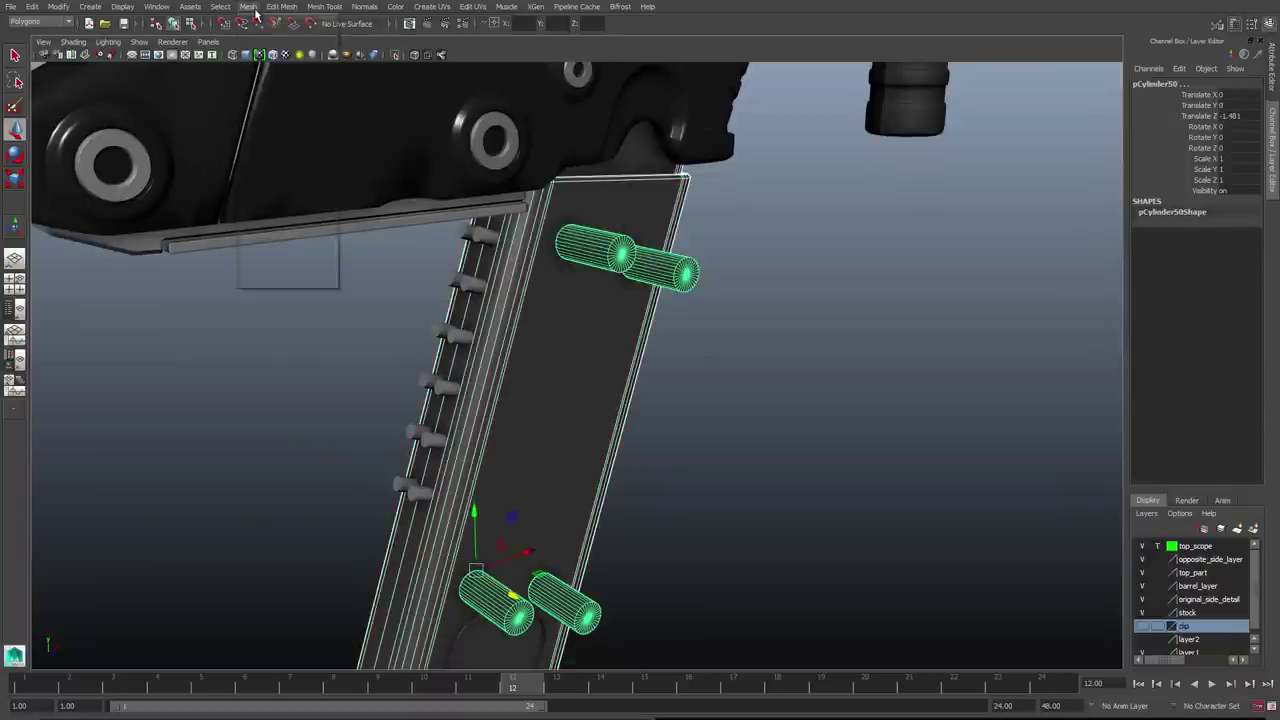
left_click(250, 7)
left_click(372, 56)
left_click_drag(766, 386, 654, 363, "alt")
key("ctrl+z")
Fill the magazine's open hole and delete its construction history
right_click_drag(430, 425, 448, 420)
right_click(462, 405, "shift")
left_click(462, 560)
left_click(480, 450)
left_click(32, 6)
left_click(185, 146)
Boolean-subtract the cylinders from the magazine and select the side peg cylinders
left_click(247, 7)
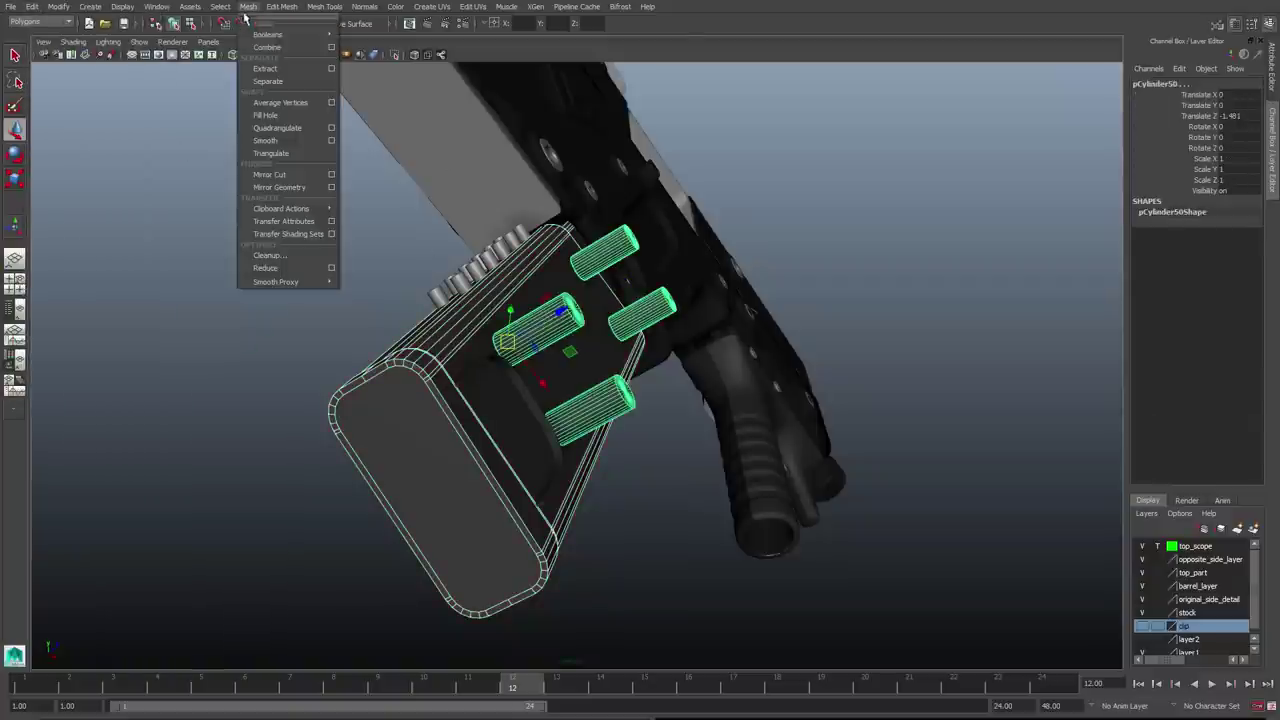
left_click(371, 54)
left_click_drag(610, 380, 534, 177, "alt")
left_click(518, 210)
left_click(248, 7)
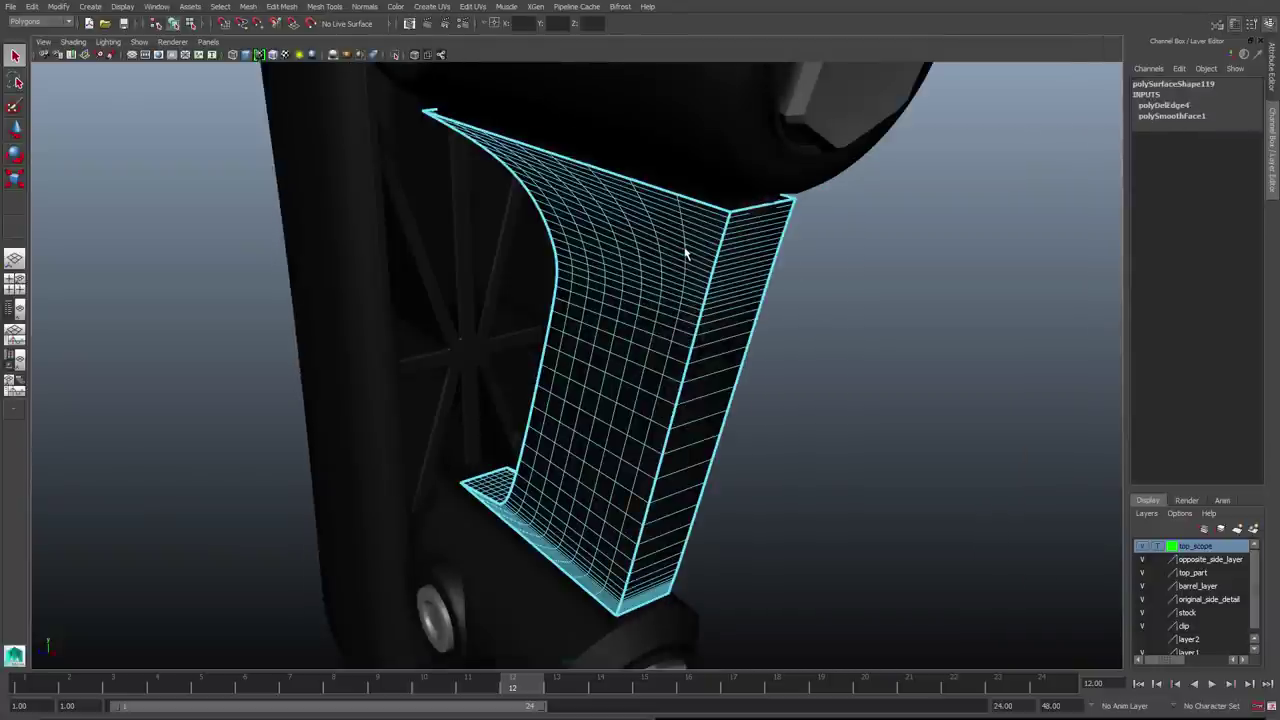
Open the Q selection marking menu with Symmetry options on the curved panel
mouse_move(710, 287)
left_mouse_down("alt")
mouse_move(571, 286)
mouse_move(714, 277)
mouse_move(702, 288)
left_mouse_up("alt")
left_click(702, 288)
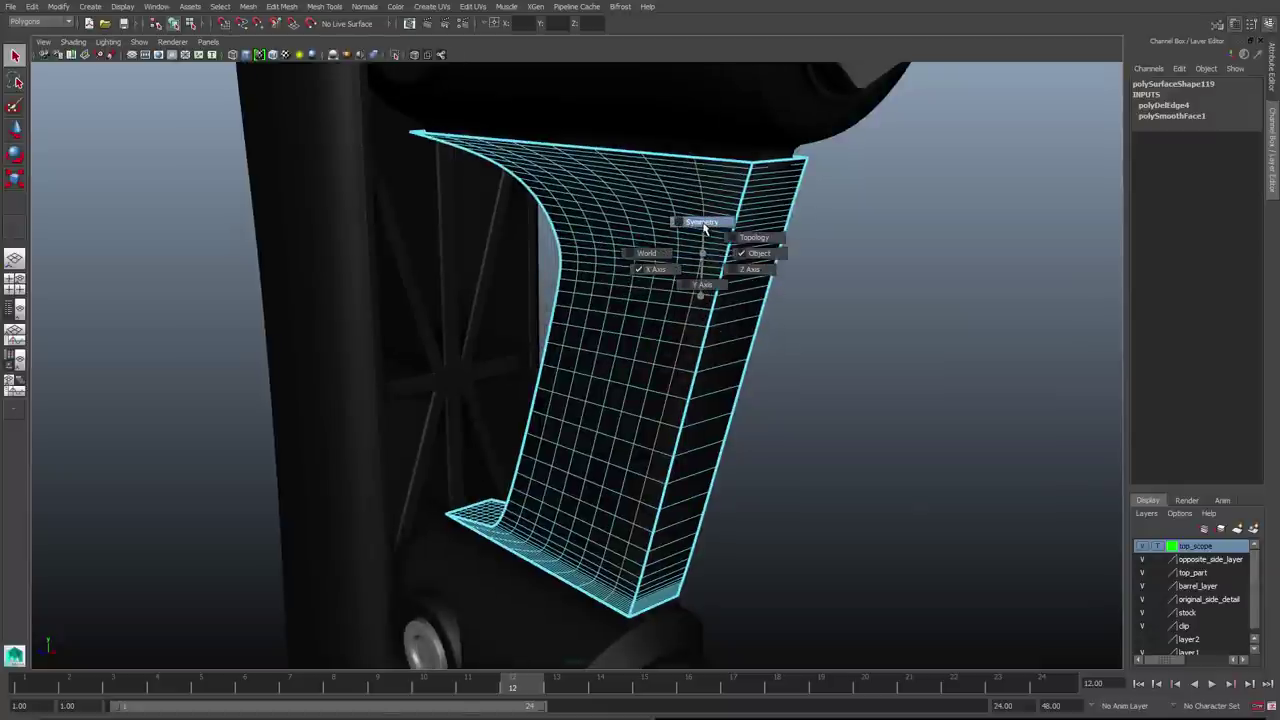
Select the curved panel as an object and apply Modify > Center Pivot from the hotbox
left_click_drag(704, 230, 463, 366, "alt")
right_click_drag(468, 357, 470, 349, "shift")
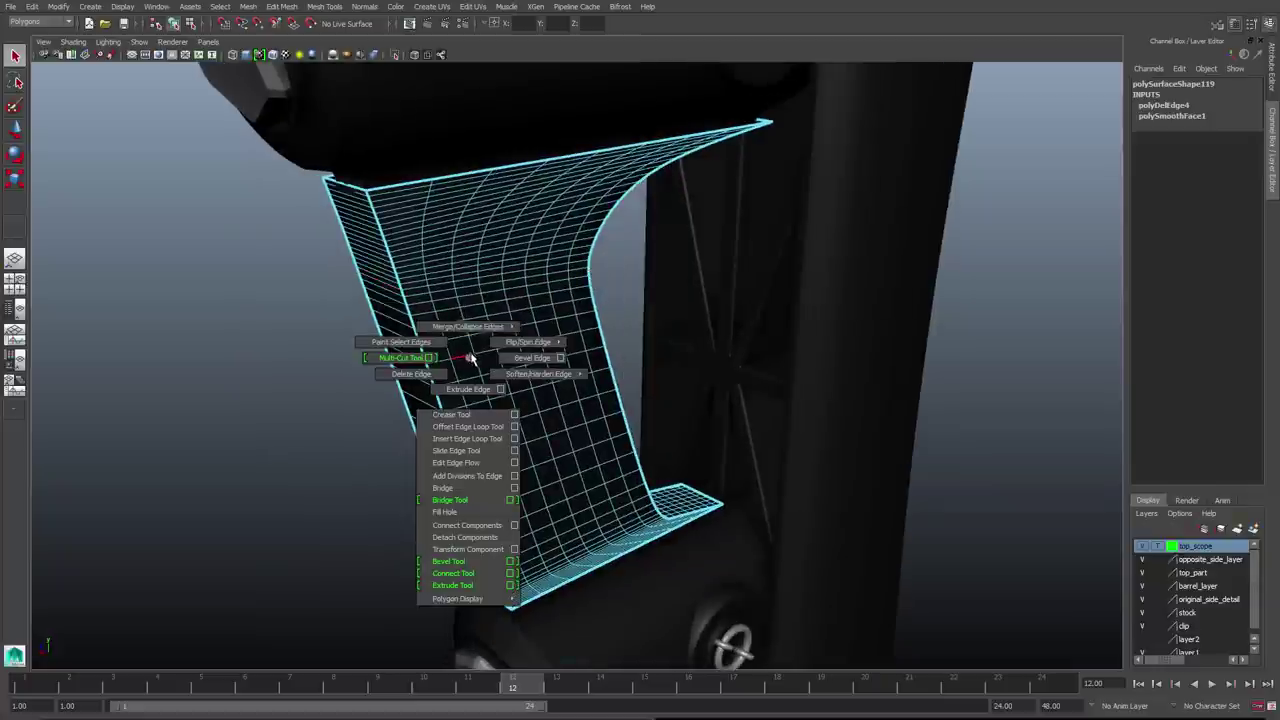
left_click_drag(472, 323, 476, 292)
key("F8")
left_click(505, 350)
key("w")
left_click_drag(500, 362, 614, 365, "alt")
key("space")
left_click_drag(469, 320, 494, 444)
left_click_drag(494, 443, 494, 443)
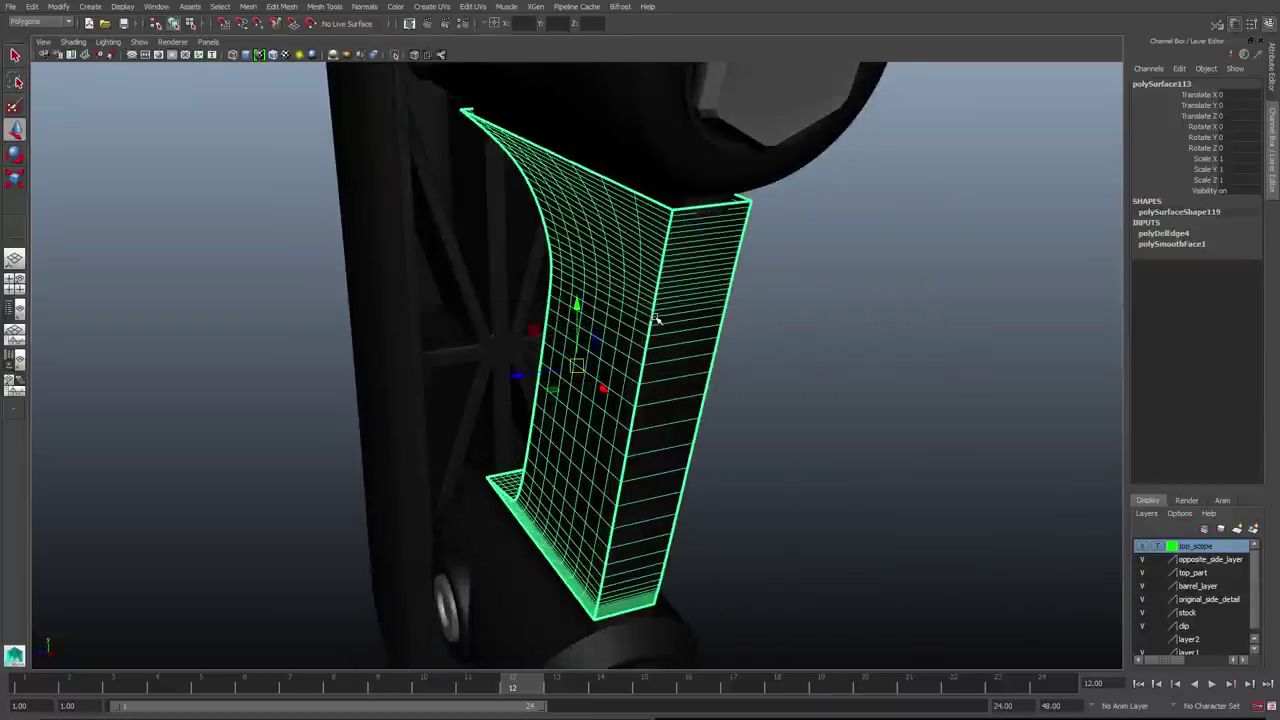
In edge mode, remove the unwanted edges from the curved panel with Delete Edge
key("F8")
left_click_drag(663, 328, 543, 331, "alt")
right_click_drag(543, 331, 510, 305)
left_click_drag(470, 328, 686, 282, "alt")
right_click_drag(686, 282, 678, 286)
key("f")
left_click_drag(577, 297, 668, 334, "alt")
right_click_drag(668, 334, 614, 352)
left_click_drag(614, 352, 750, 305, "alt")
right_click_drag(750, 305, 745, 309)
In wireframe, select the scope mesh's vertices at the joint and merge them
key("f")
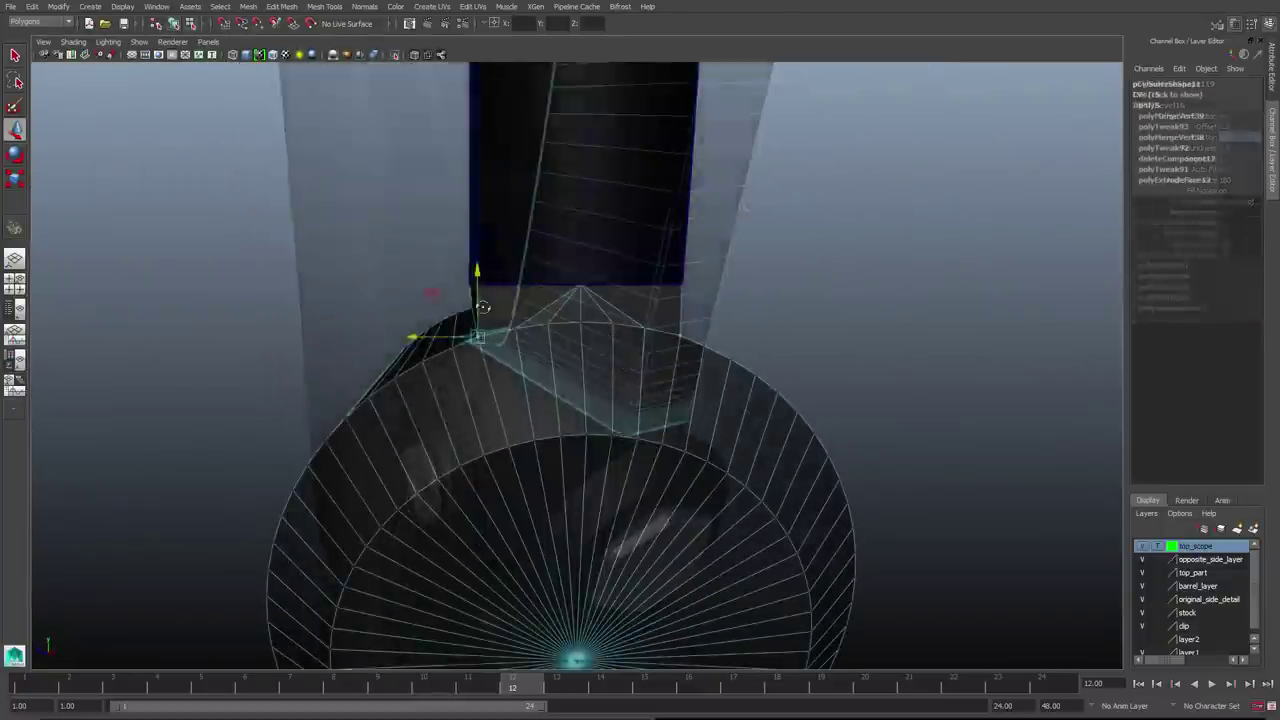
left_click_drag(471, 286, 660, 330, "alt")
left_click(1170, 116)
left_click(1233, 169)
scroll(760, 366, "up", 5)
left_click_drag(760, 366, 909, 386, "alt")
left_click(909, 386)
left_click_drag(600, 300, 654, 286, "alt")
left_click(717, 277)
key("F9")
key("4")
left_click(377, 323)
left_click_drag(377, 323, 670, 374, "alt")
left_click_drag(755, 375, 494, 323, "alt")
Pick the remaining stray vertices at the scope joint and merge them
key("5")
key("4")
mouse_move(760, 380)
right_mouse_down("alt")
mouse_move(733, 352)
mouse_move(783, 330)
right_mouse_up("alt")
key("w")
key("5")
right_click_drag(745, 429, 937, 437, "alt")
left_click_drag(937, 437, 424, 221, "alt")
key("5")
left_click_drag(745, 381, 714, 366, "alt")
left_click(700, 291)
scroll(595, 291, "up", 3)
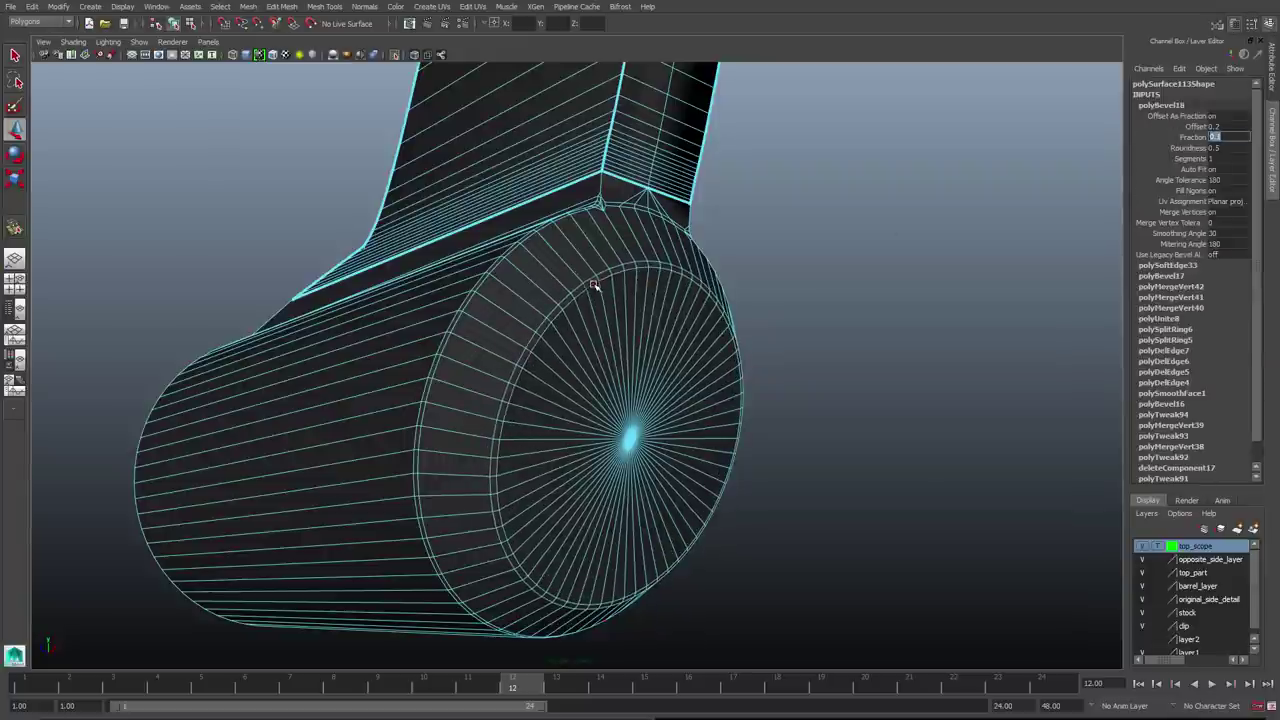
right_click_drag(594, 286, 614, 288)
Reselect the scope's lower joint loop and weld its leftover vertices together
left_click(849, 386)
mouse_move(849, 386)
left_mouse_down("alt")
mouse_move(537, 357)
mouse_move(925, 364)
mouse_move(749, 423)
left_mouse_up("alt")
scroll(537, 357, "up", 3)
left_click(498, 328)
double_click(498, 324)
key("F9")
scroll(491, 443, "up", 5)
right_click_drag(573, 402, 575, 420, "shift")
left_click_drag(543, 397, 630, 385, "alt")
left_click(449, 377)
scroll(534, 360, "down", 5)
left_click_drag(543, 366, 540, 364, "alt")
Bevel the edge loop running around the scope joint
key("F8")
scroll(532, 362, "up", 5)
key("F10")
double_click(480, 350)
right_click(485, 365, "shift")
scroll(425, 411, "down", 5)
left_click_drag(586, 557, 560, 400, "alt")
scroll(514, 408, "up", 5)
right_click_drag(514, 408, 540, 440, "shift")
left_click(505, 333)
Soften the shading of the newly beveled joint edges
right_click_drag(612, 352, 633, 328, "shift")
scroll(480, 451, "up", 6)
key("w")
scroll(462, 390, "down", 3)
scroll(720, 366, "up", 5)
scroll(727, 398, "up", 5)
Collapse the scope's leftover edges into single points, then select the gun body
left_click(874, 357)
key("4")
scroll(480, 434, "down", 5)
scroll(688, 469, "up", 5)
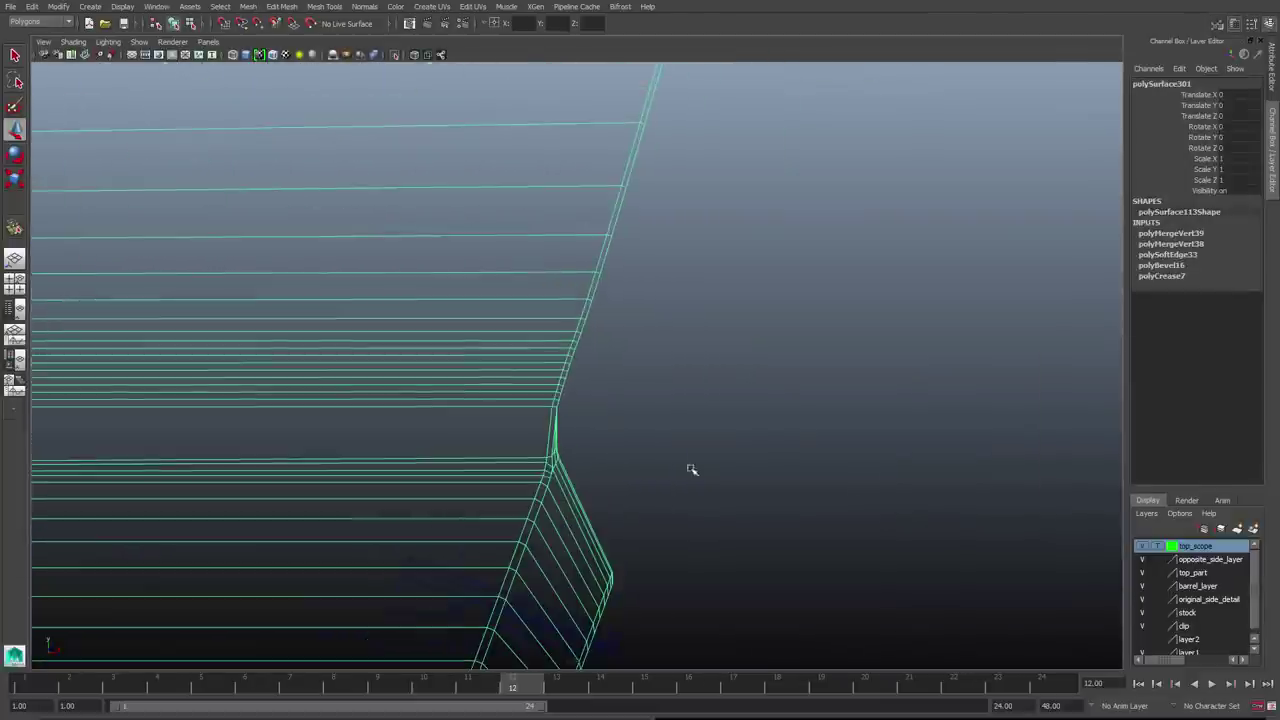
key("F8")
left_click(558, 416)
scroll(648, 407, "up", 2)
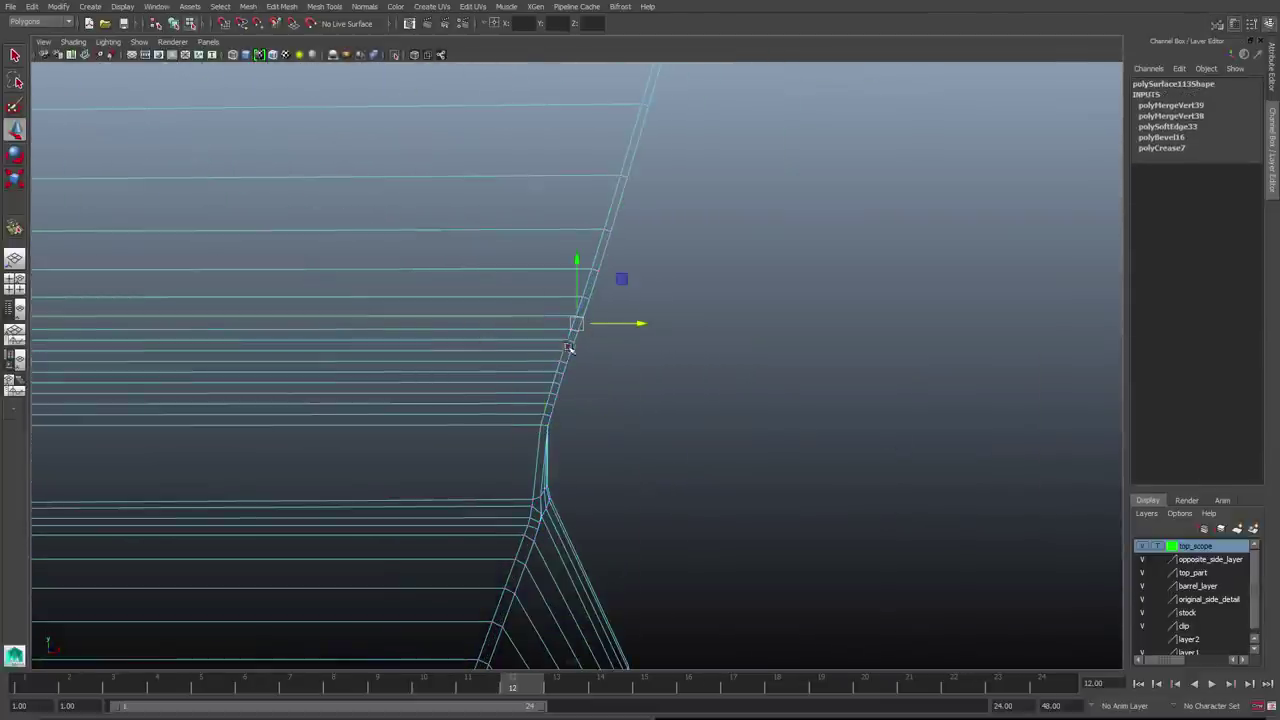
right_click_drag(636, 379, 640, 380, "shift")
left_click_drag(587, 455, 470, 386)
scroll(644, 370, "down", 5)
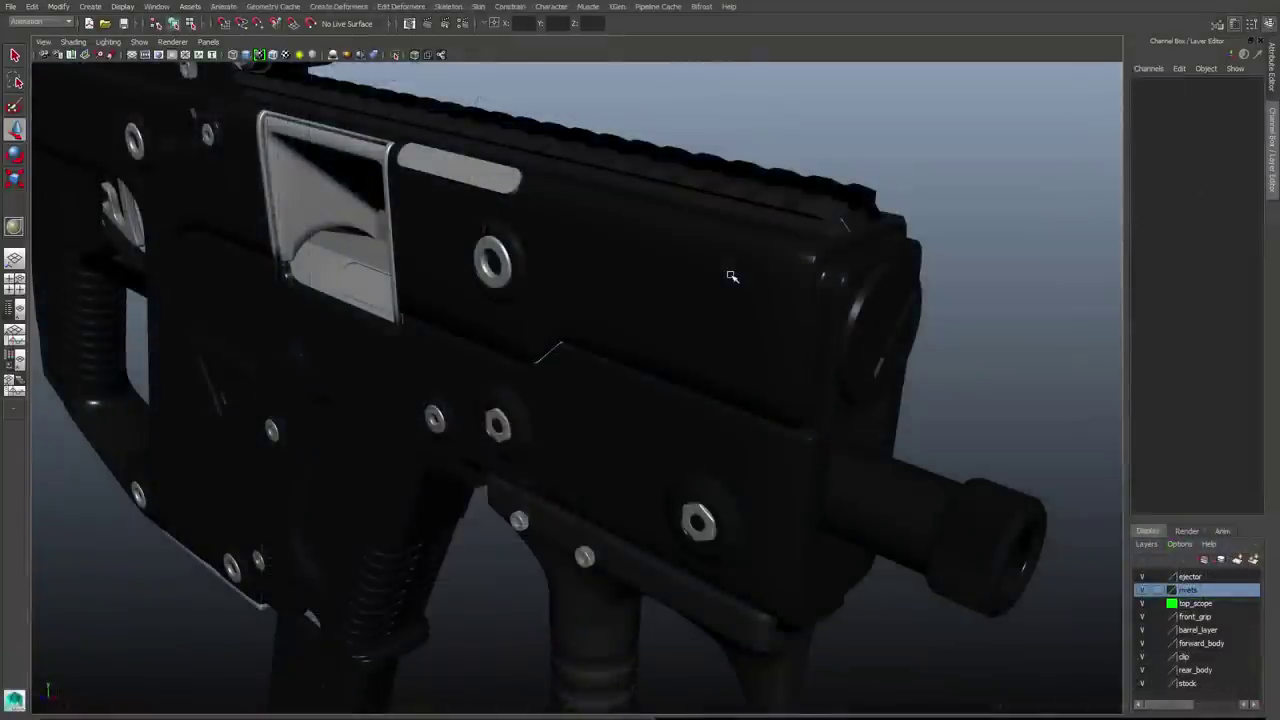
left_click(732, 276)
scroll(851, 363, "up", 5)
Bevel the selected edge loop on the gun barrel
left_click_drag(851, 363, 673, 262, "alt")
left_click_drag(807, 213, 608, 257, "alt")
left_click_drag(542, 408, 580, 366, "alt")
right_click_drag(580, 366, 540, 335, "shift")
left_click_drag(540, 335, 777, 437, "alt")
left_click(1160, 105)
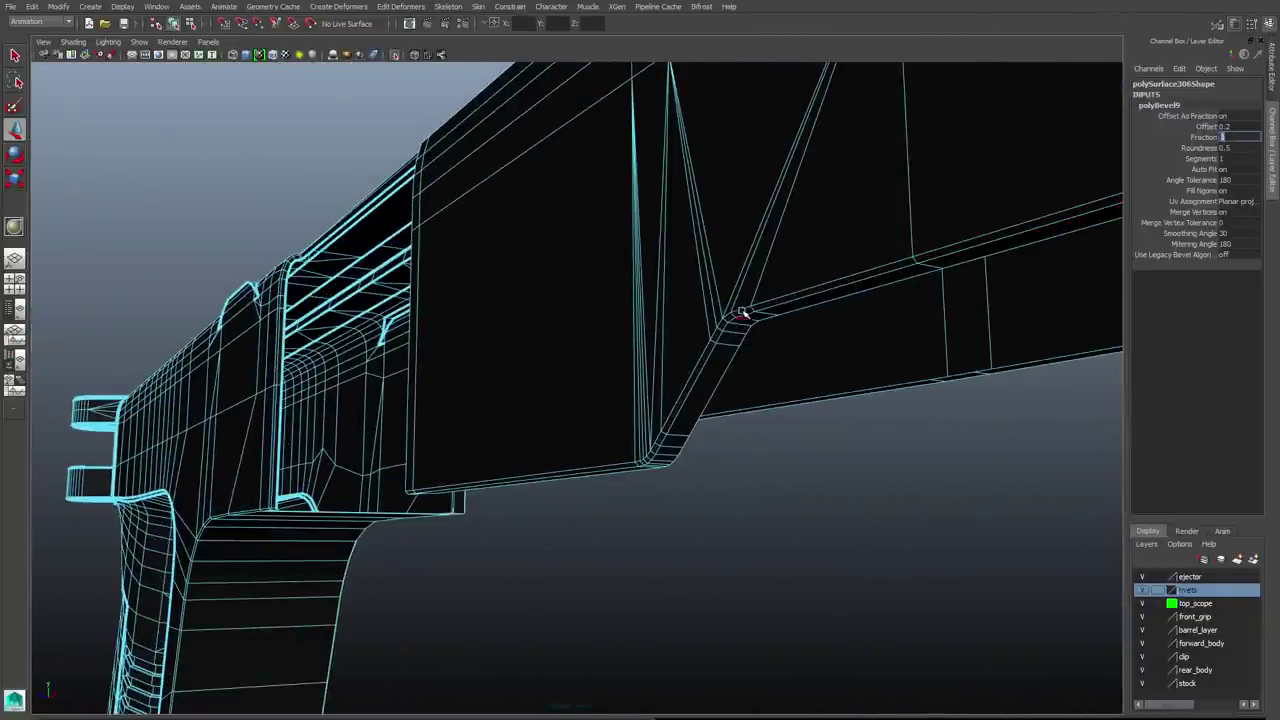
Crease an edge on the barrel underside, then select an edge near the barrel corner
left_click(814, 291)
left_click_drag(586, 372, 604, 352, "alt")
right_click_drag(620, 401, 812, 466, "shift")
left_click_drag(878, 399, 540, 233, "alt")
key("q")
left_click(682, 458)
Convert the corner selection to its edge perimeter and crease those edges
left_click_drag(400, 226, 768, 432, "alt")
right_click_drag(768, 432, 817, 423, "ctrl")
left_click_drag(818, 436, 537, 409, "alt")
right_click_drag(537, 409, 703, 469, "shift")
left_click_drag(557, 383, 755, 425, "alt")
left_click_drag(1030, 494, 745, 377, "alt")
left_click_drag(1079, 436, 754, 417, "alt")
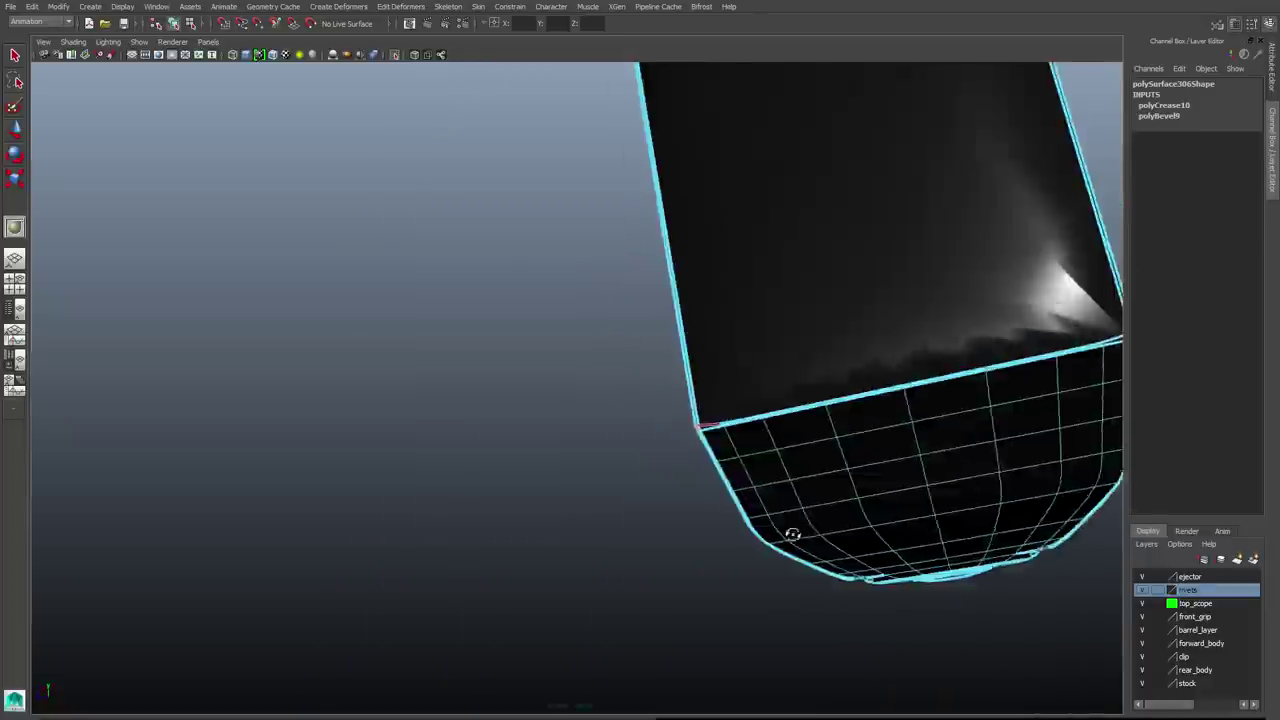
left_click_drag(791, 531, 720, 240, "alt")
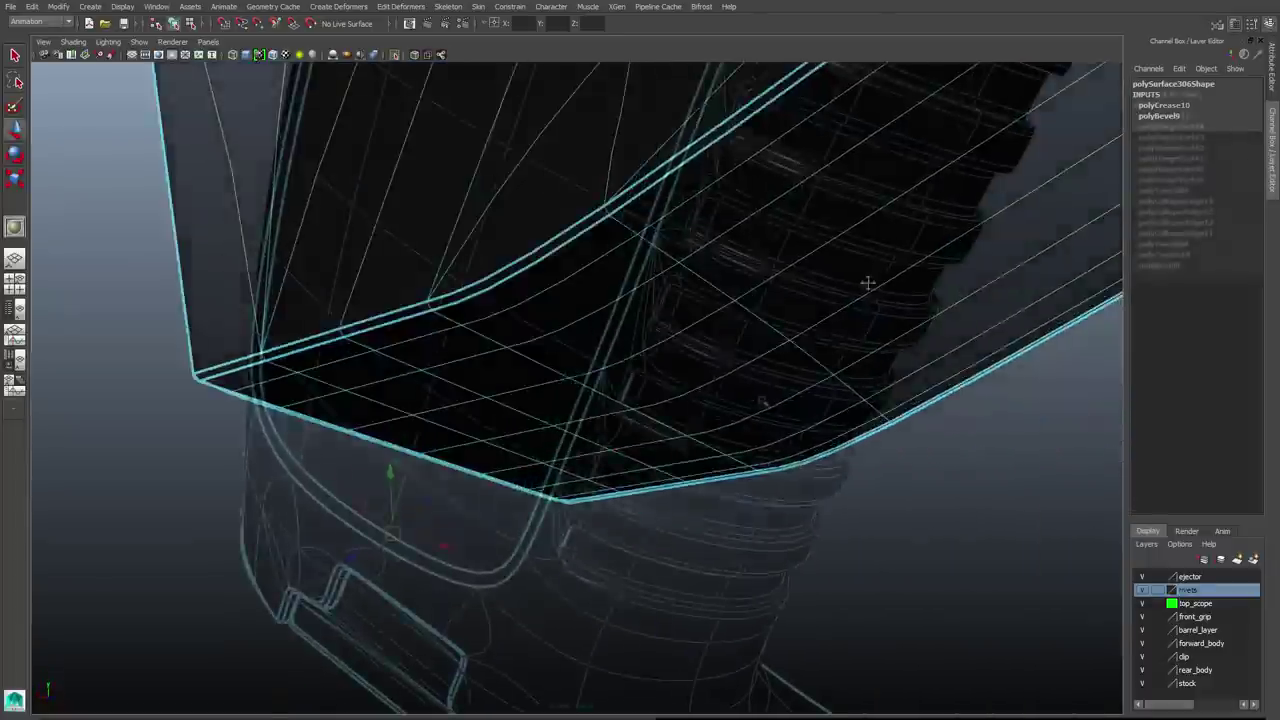
Select the full face loop around one ridge of the grip
left_click_drag(866, 283, 657, 309, "alt")
right_click_drag(643, 287, 640, 285)
scroll(640, 286, "up", 3)
left_click_drag(654, 303, 451, 257, "alt")
left_click(457, 277)
double_click(556, 304)
left_click_drag(542, 288, 530, 276, "alt")
left_click_drag(380, 202, 708, 163, "alt")
left_click_drag(722, 316, 793, 373, "alt")
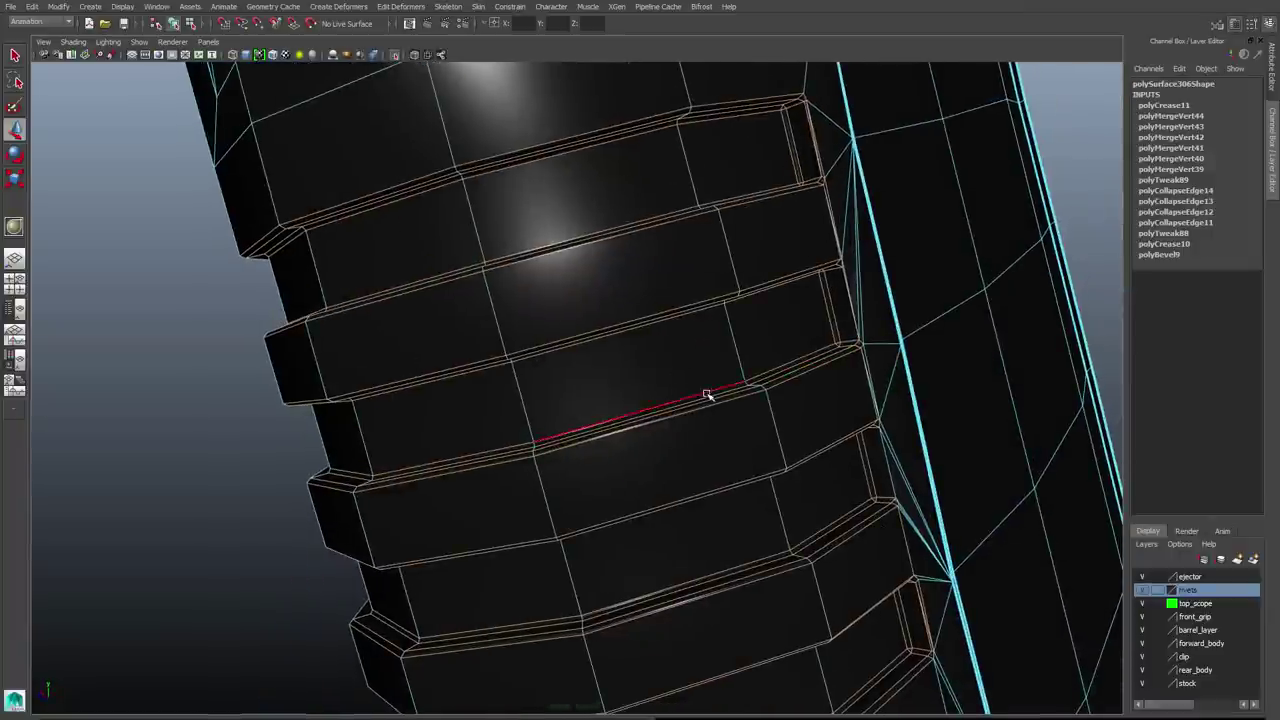
left_click_drag(706, 395, 712, 326, "alt")
left_click_drag(742, 414, 336, 346, "alt")
Apply Select Similar with Similarity Tolerance 0.1 to pick every matching grip groove
left_click(33, 7)
left_click(101, 261)
left_click_drag(680, 347, 756, 391, "alt")
left_click_drag(662, 382, 690, 378, "alt")
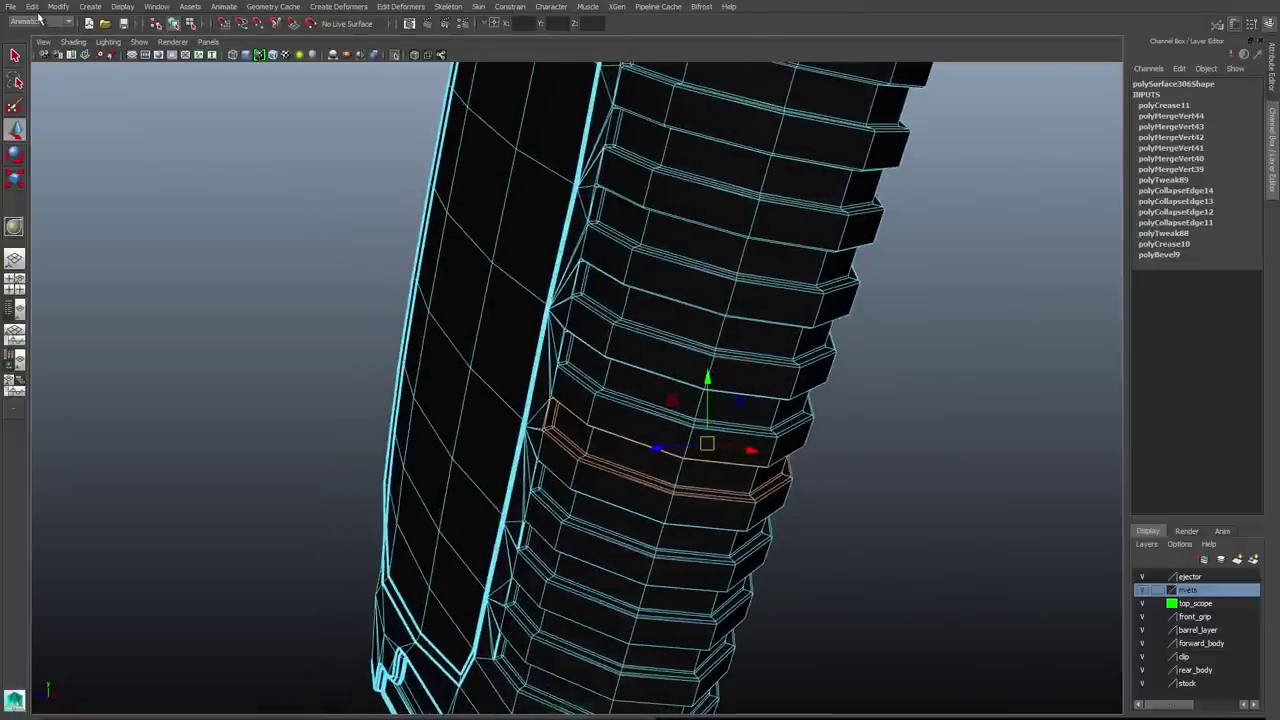
left_click(32, 7)
left_click(155, 261)
left_click_drag(177, 169, 201, 169)
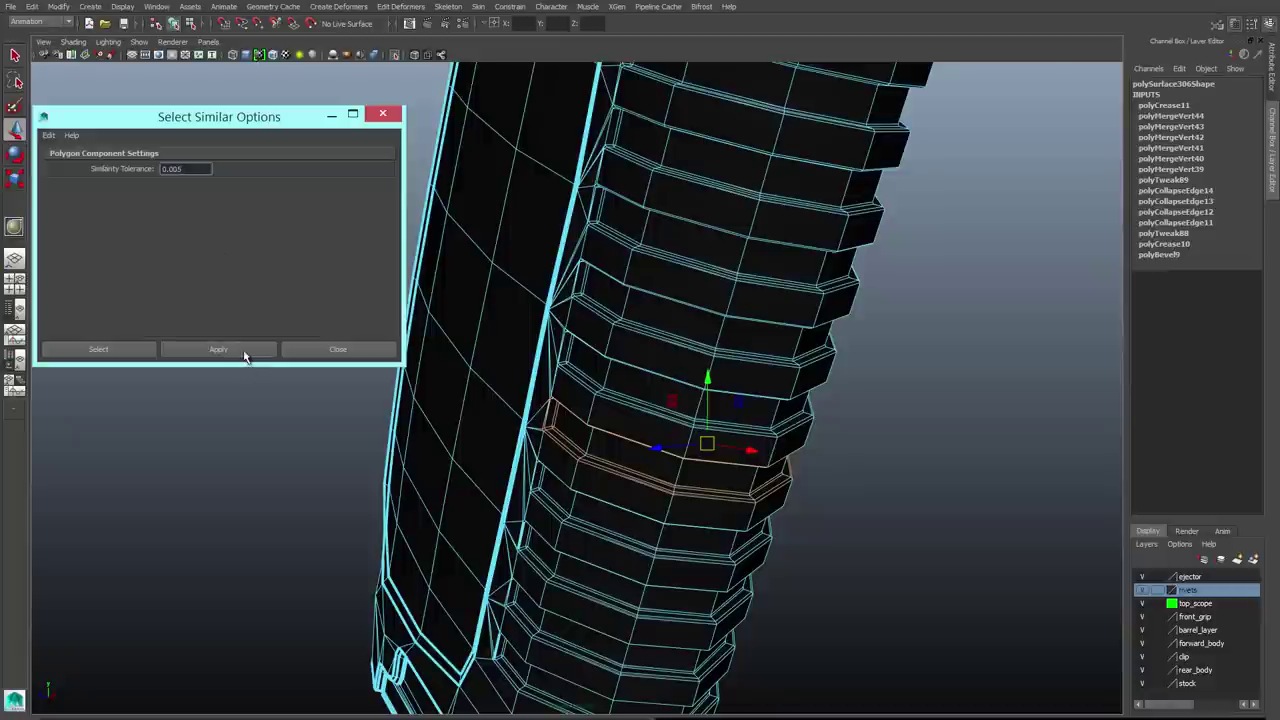
left_click(531, 333)
Box-select edges at the rear and bottom of the grip
scroll(545, 360, "down", 5)
left_click_drag(549, 343, 595, 368, "alt")
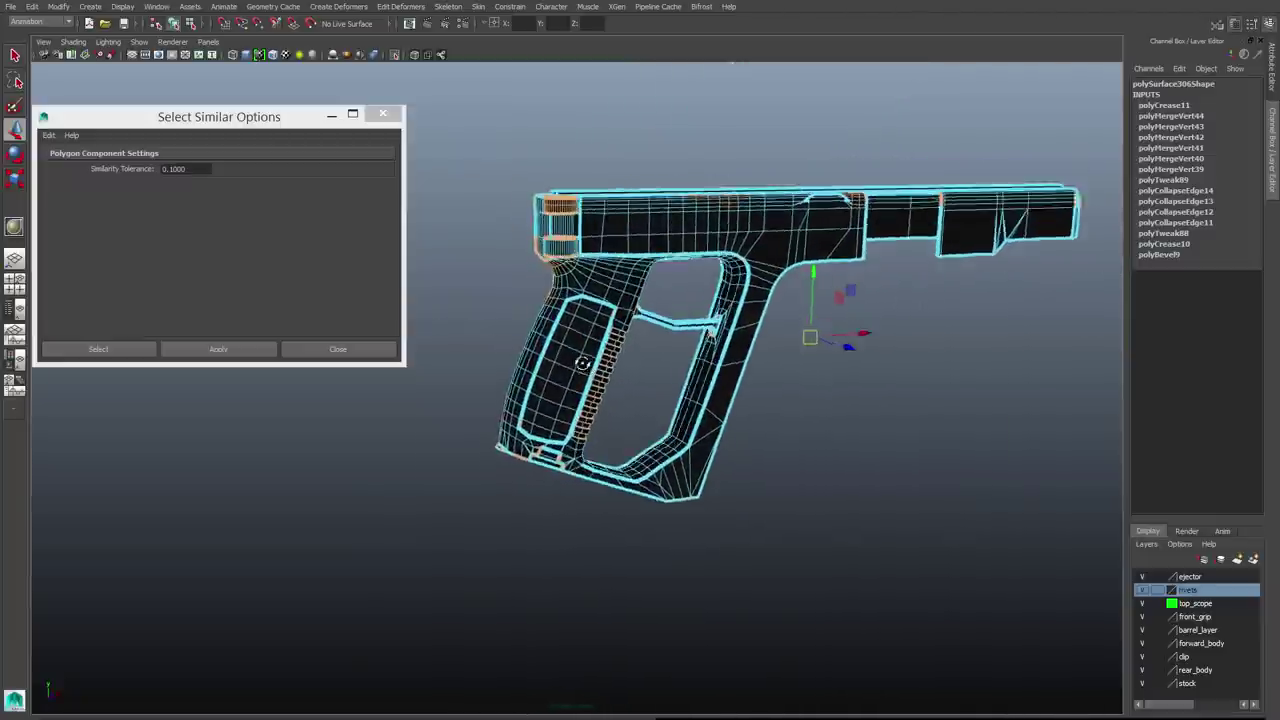
left_click_drag(512, 170, 607, 323)
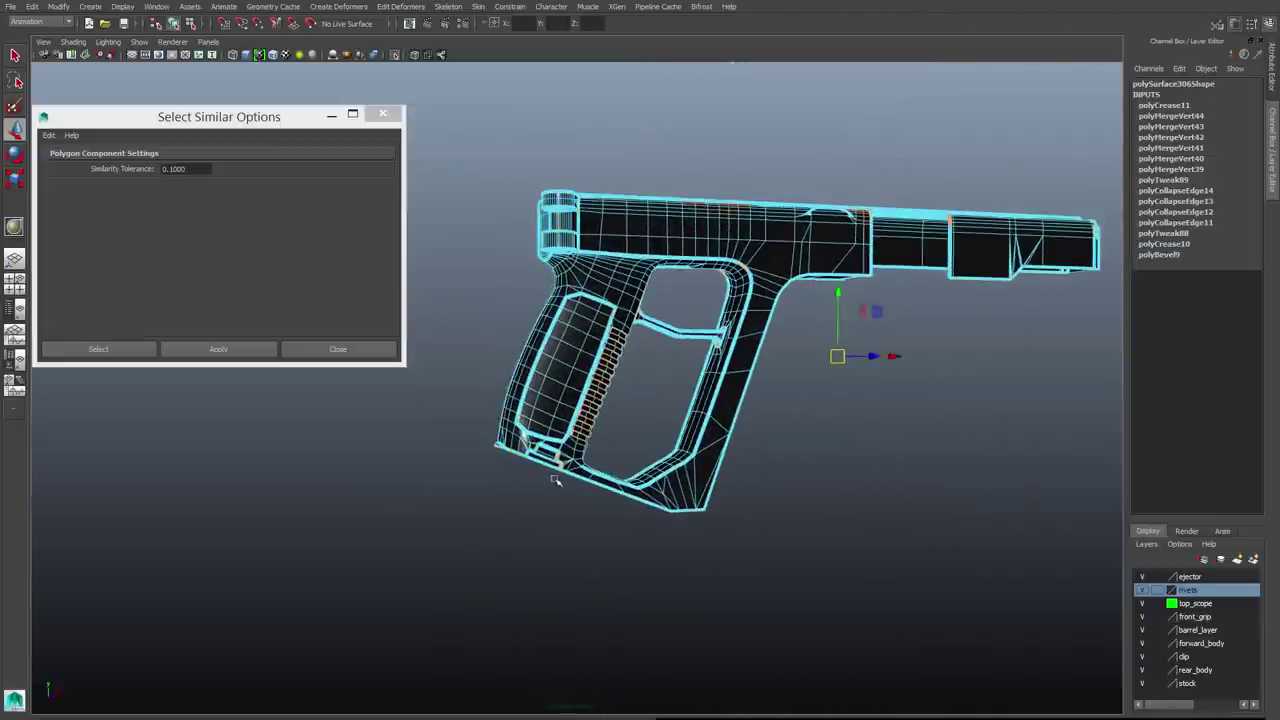
left_click_drag(554, 479, 522, 505, "alt")
left_click_drag(522, 505, 580, 447)
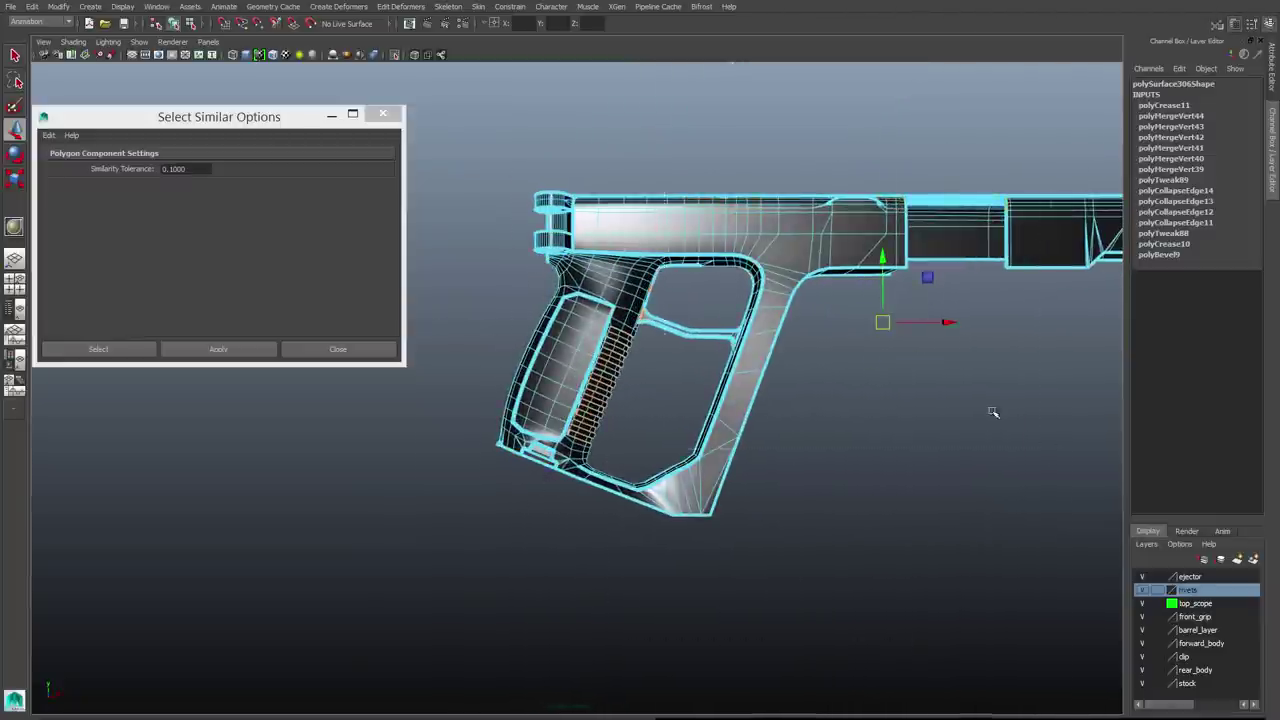
left_click_drag(980, 410, 607, 175, "alt")
Smooth the forward body and set its Divisions to 2
right_click_drag(663, 345, 652, 411, "shift")
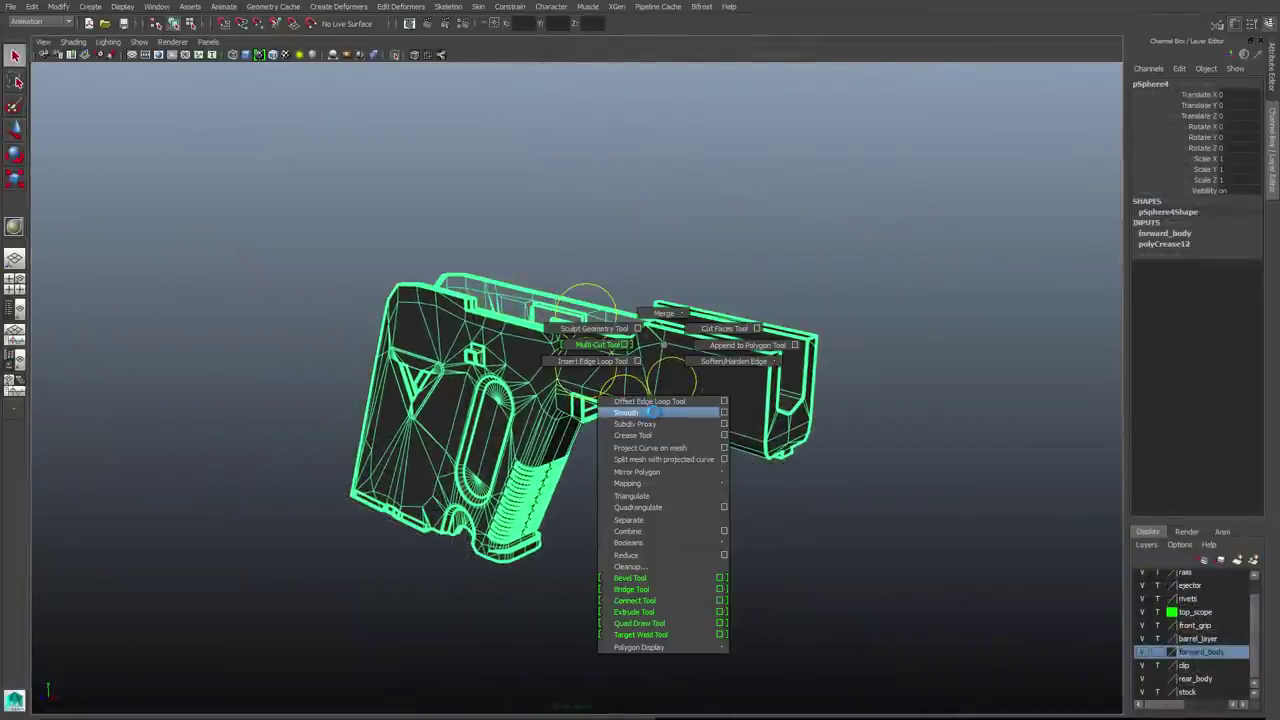
scroll(760, 430, "up", 5)
left_click(1190, 256)
type("2")
key("Return")
Harden the forward body's slot edges and crease them with the Crease Tool
right_click_drag(509, 294, 509, 294, "shift")
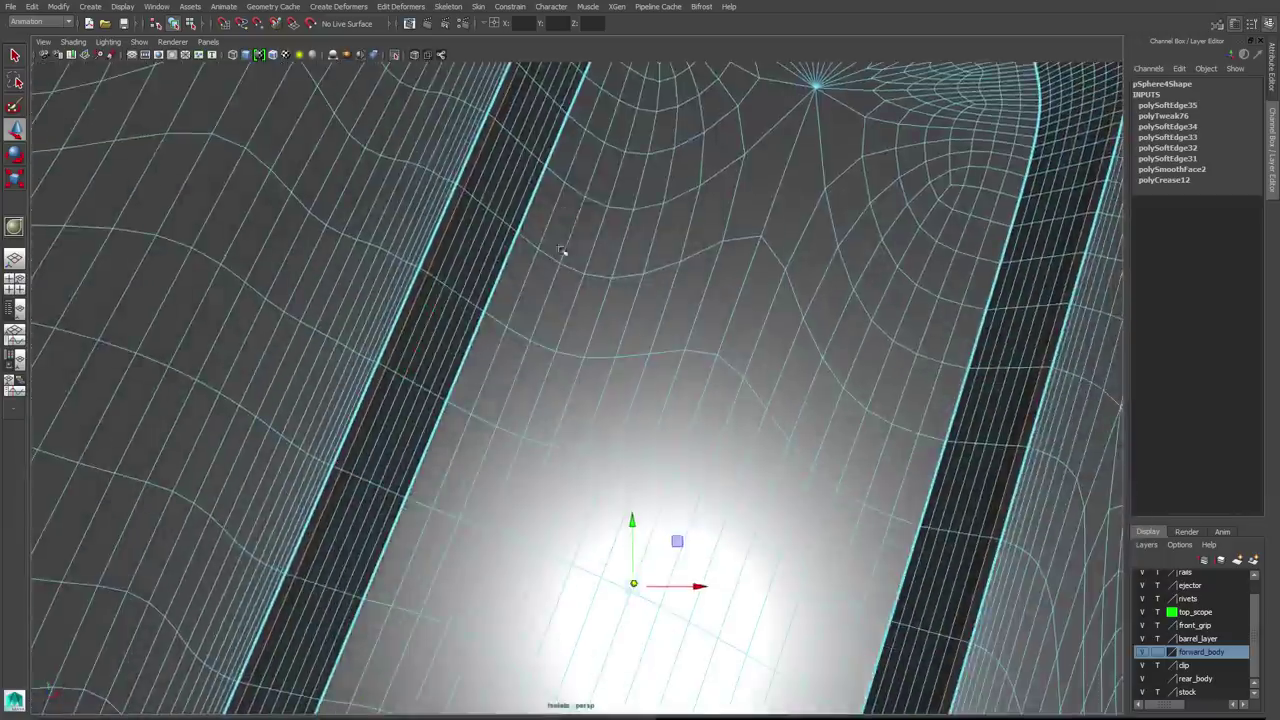
right_click_drag(540, 494, 541, 515, "shift")
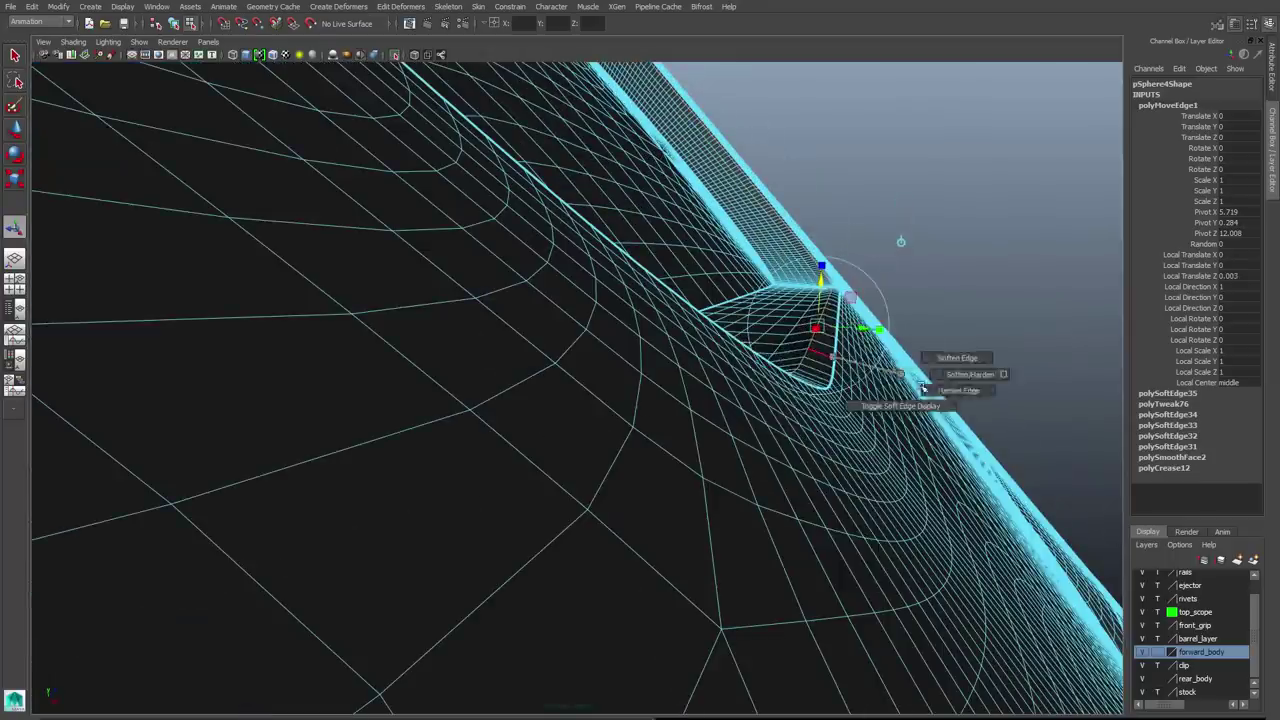
right_click_drag(921, 387, 870, 420, "shift")
right_click_drag(870, 420, 880, 500, "shift")
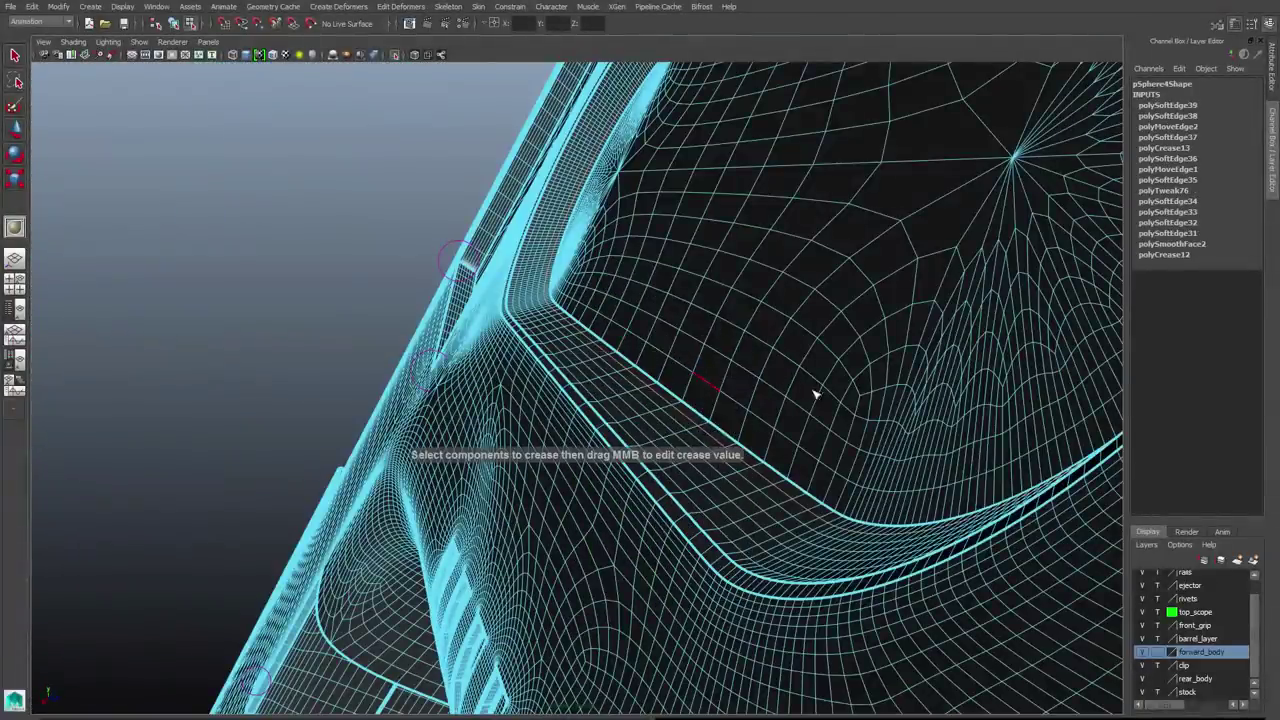